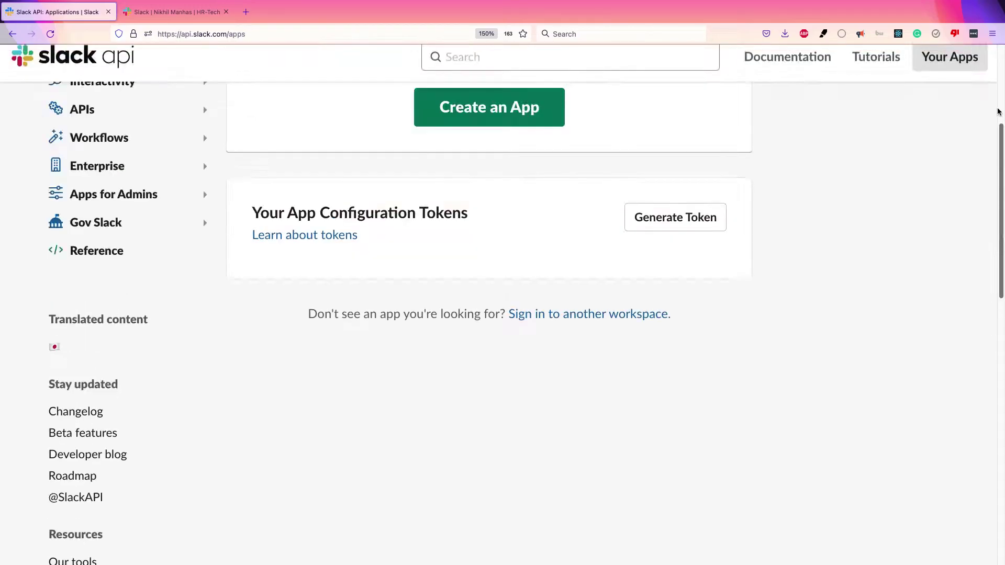
pyautogui.scroll(6, 1003, 57)
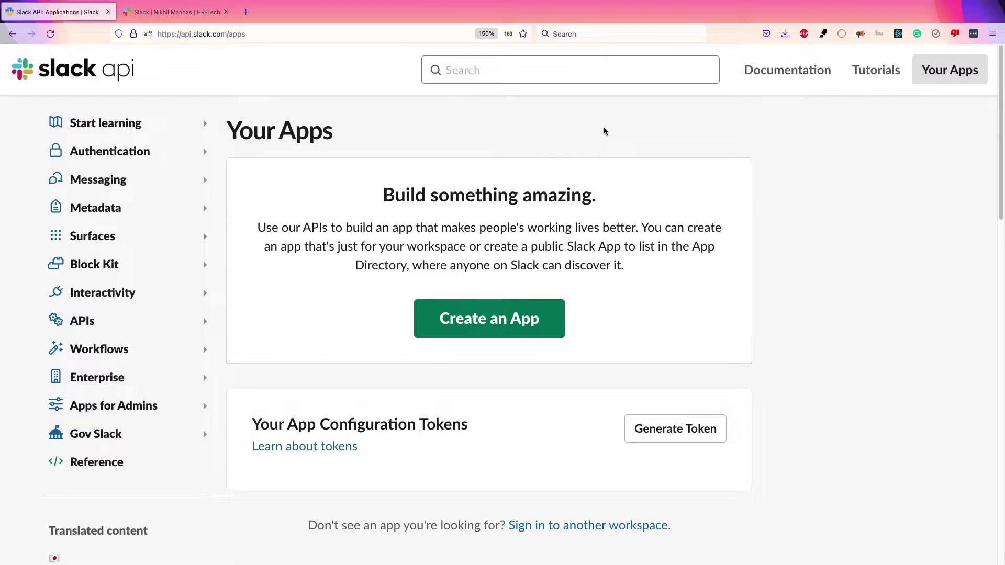
# - Open the Slack API Tutorials page in a new tab beside Your Apps and switch to it
pyautogui.click(253, 34)
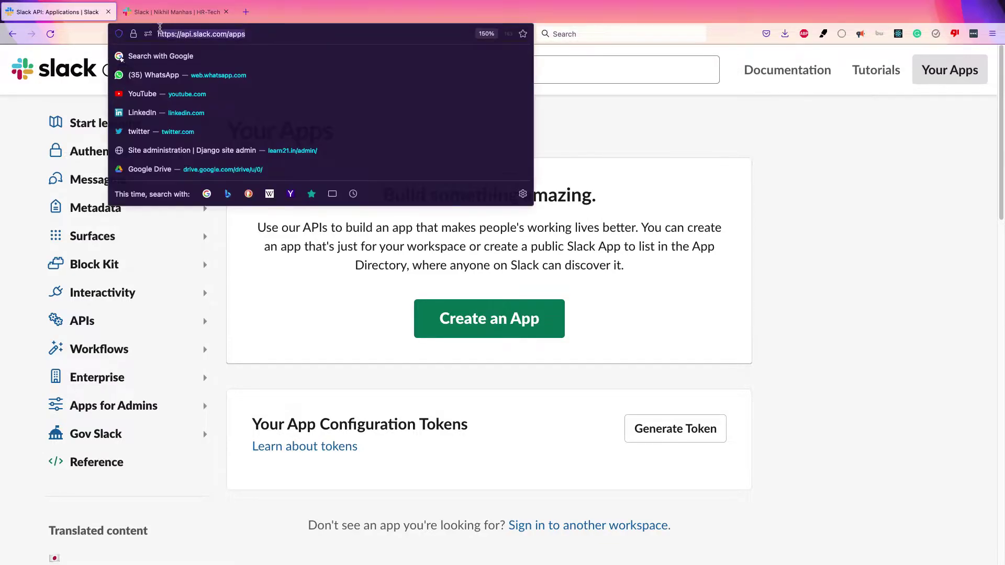
pyautogui.click(802, 132)
pyautogui.scroll(-3, 707, 123)
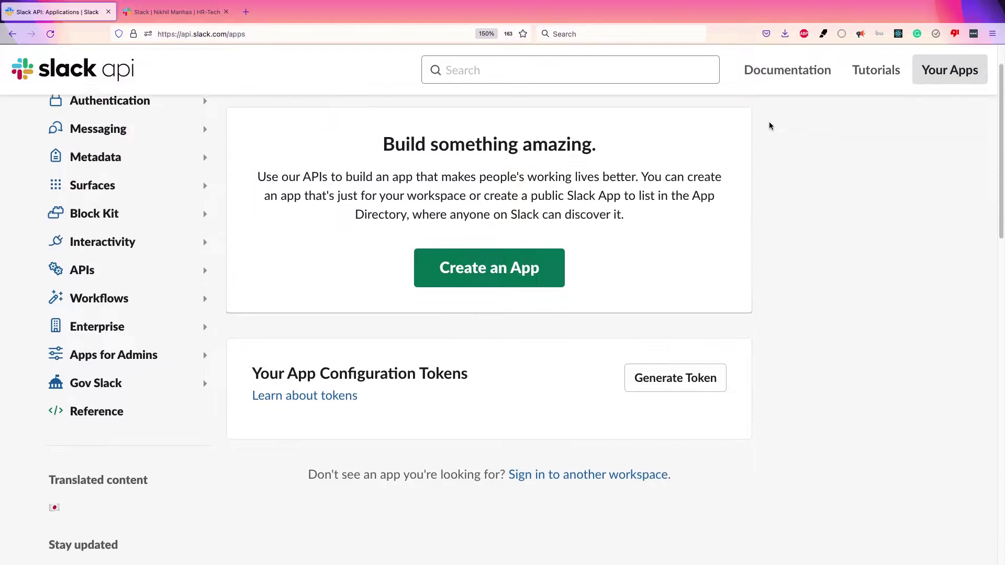
pyautogui.scroll(3, 281, 135)
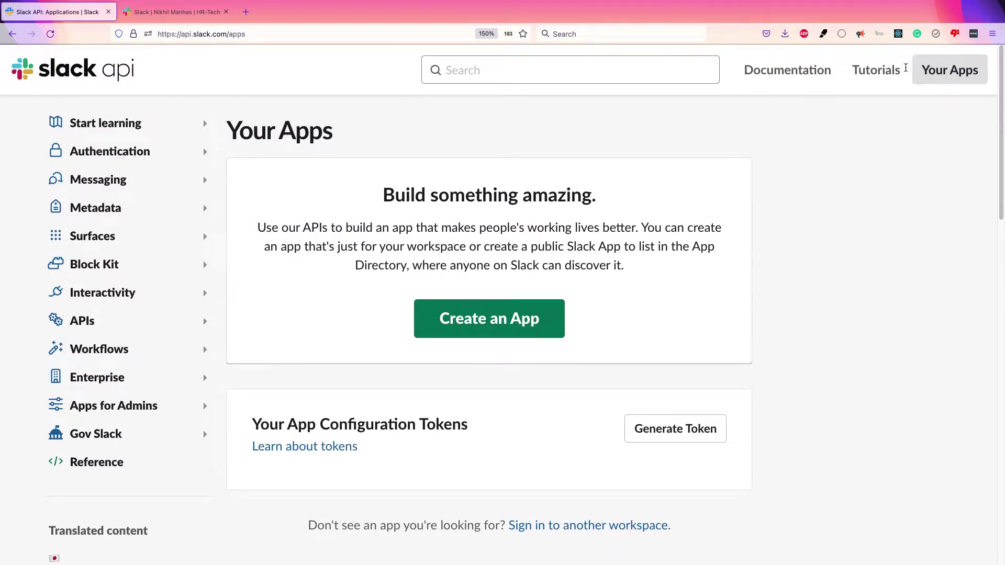
pyautogui.rightClick(882, 71)
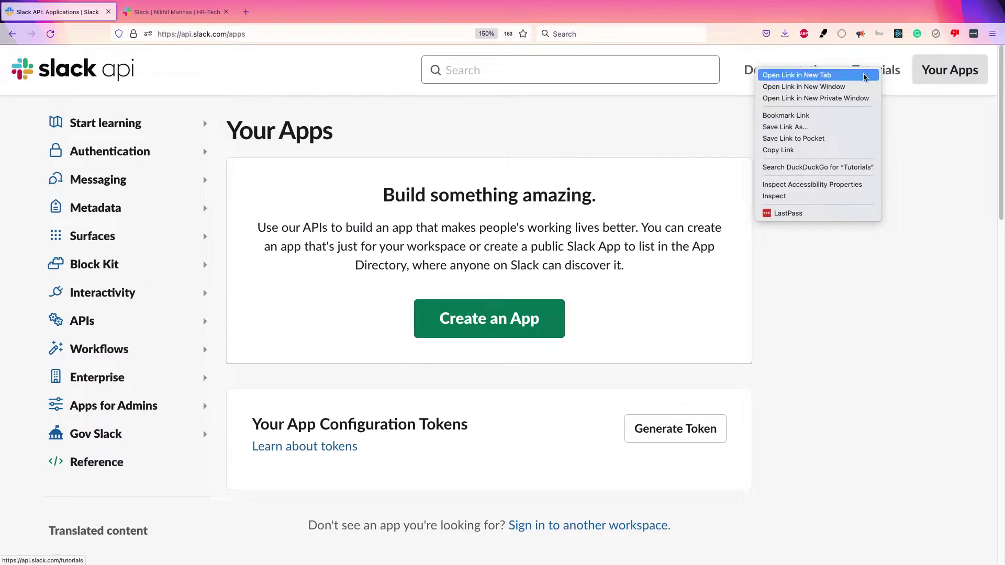
pyautogui.click(864, 77)
pyautogui.click(162, 11)
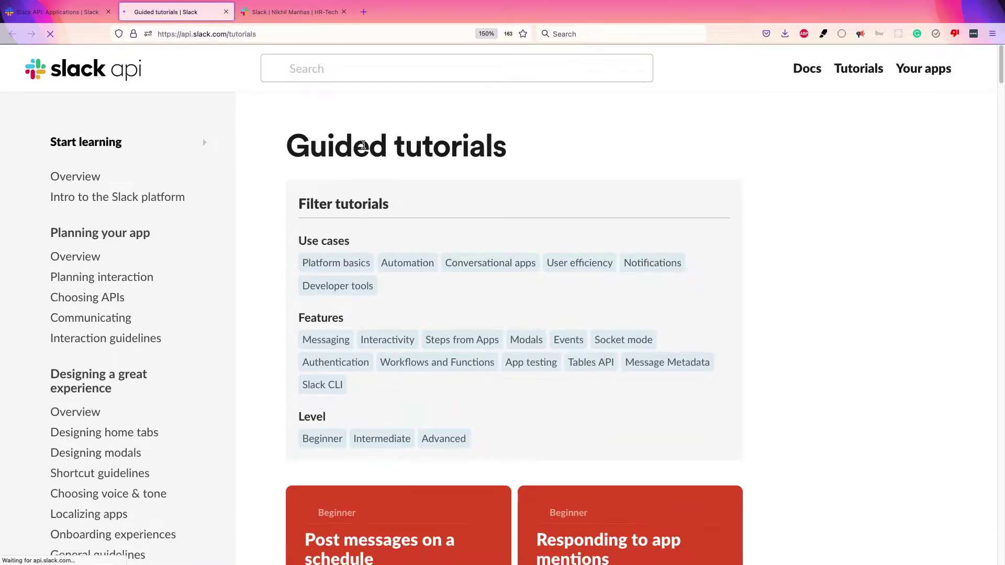
# - Open the Hello World Slack app using Bolt tutorial and read its features and events
pyautogui.scroll(-6, 1003, 134)
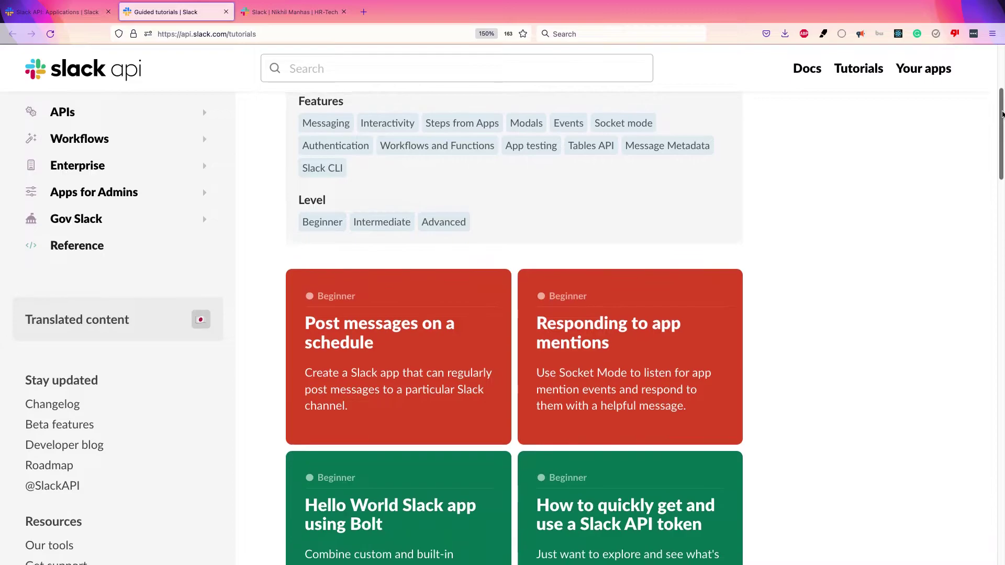
pyautogui.scroll(-8, 1003, 133)
pyautogui.scroll(8, 1003, 134)
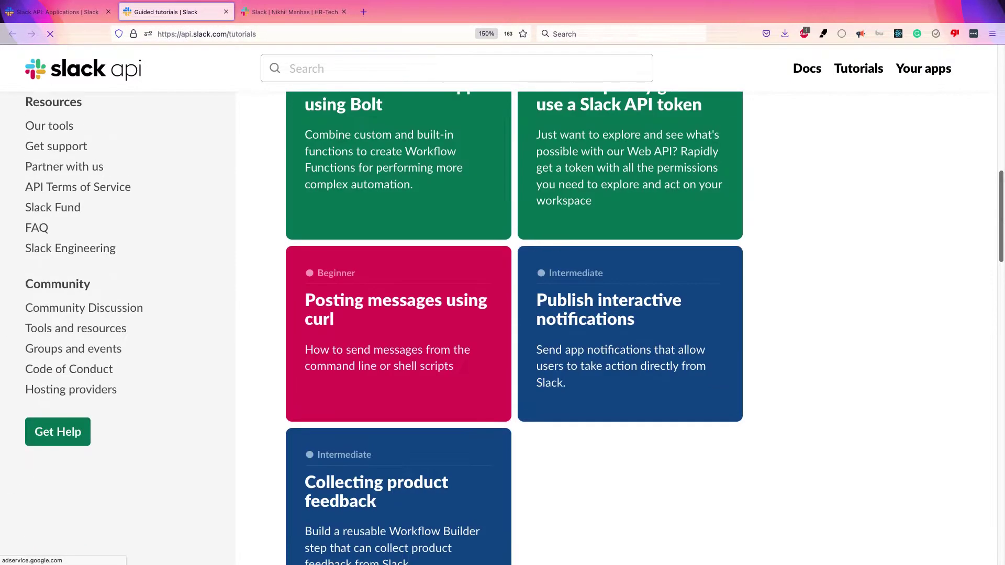
pyautogui.scroll(-4, 361, 251)
pyautogui.click(361, 252)
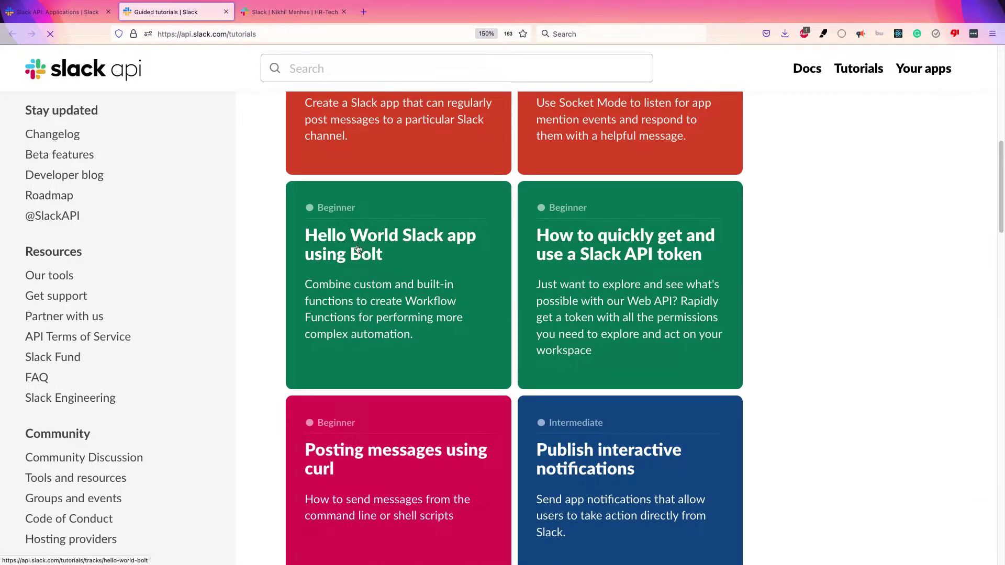
pyautogui.scroll(-1, 324, 240)
pyautogui.click(341, 240)
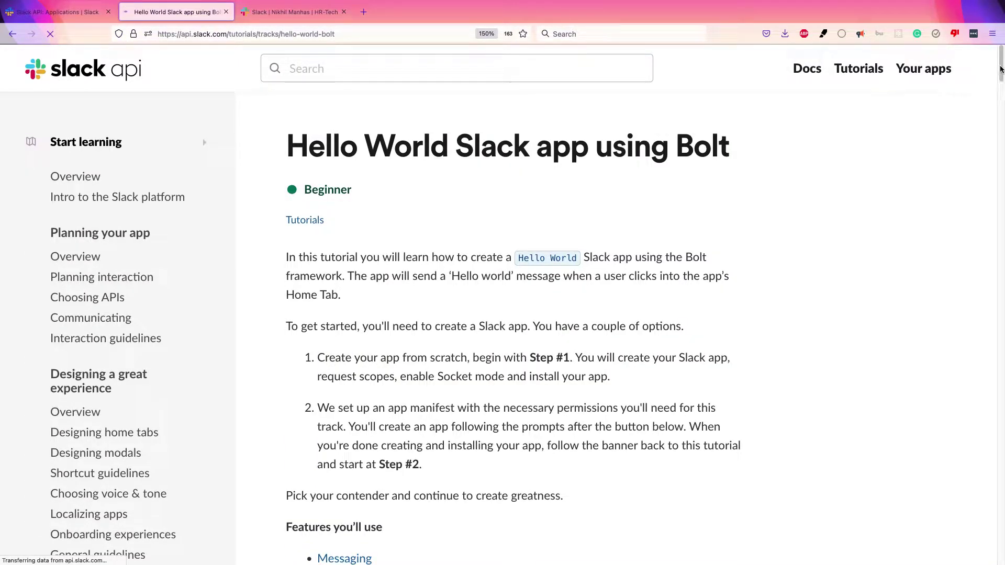
pyautogui.moveTo(999, 70)
pyautogui.mouseDown()
pyautogui.moveTo(1001, 414)
pyautogui.moveTo(1000, 65)
pyautogui.mouseUp()
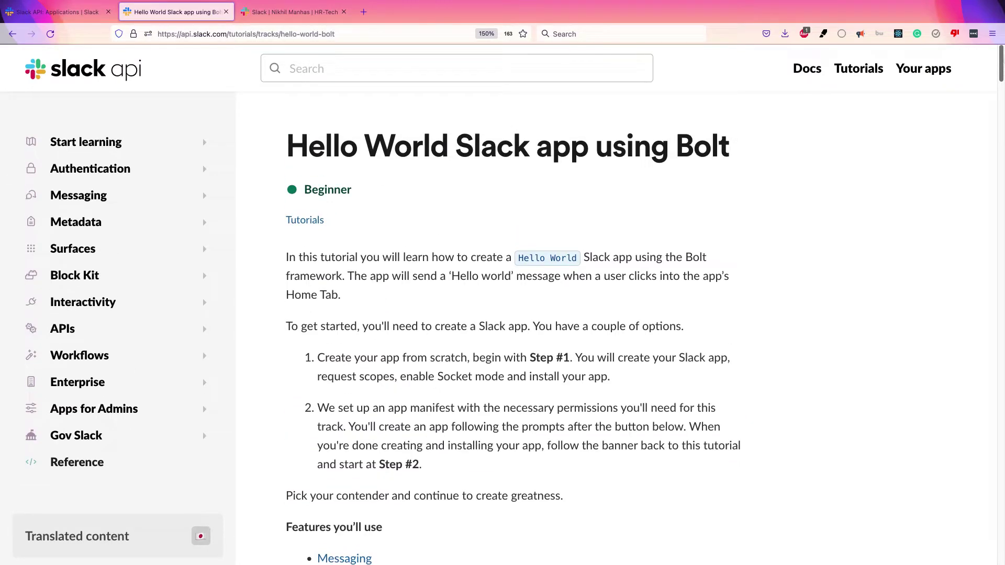
pyautogui.scroll(-1, 1001, 65)
pyautogui.scroll(1, 1001, 67)
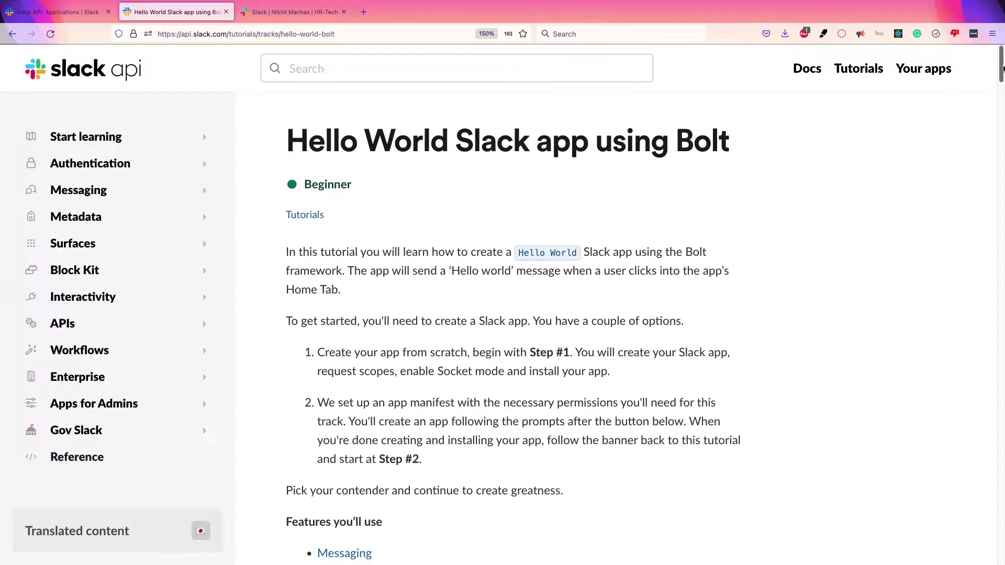
pyautogui.scroll(-1, 1001, 69)
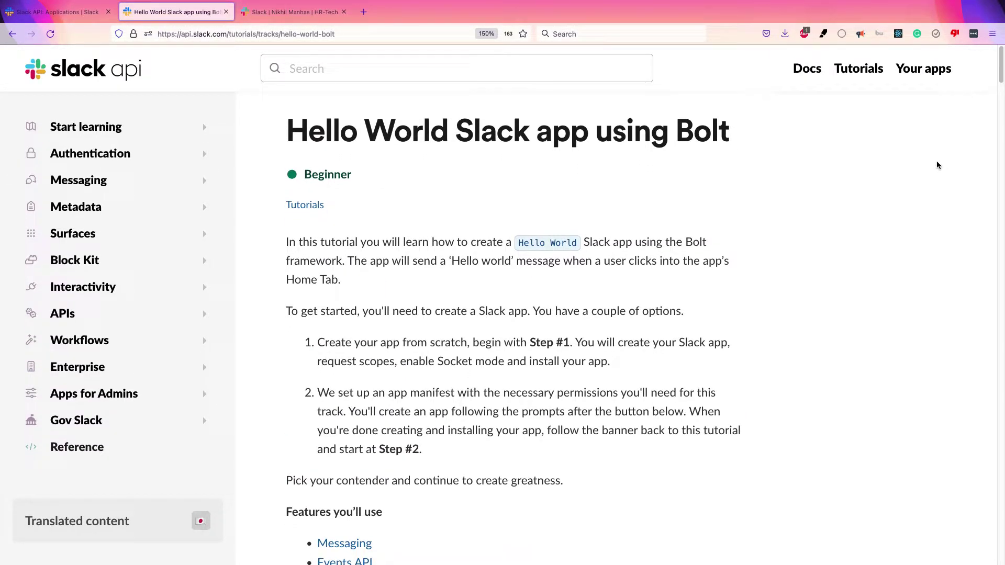
pyautogui.scroll(-5, 502, 324)
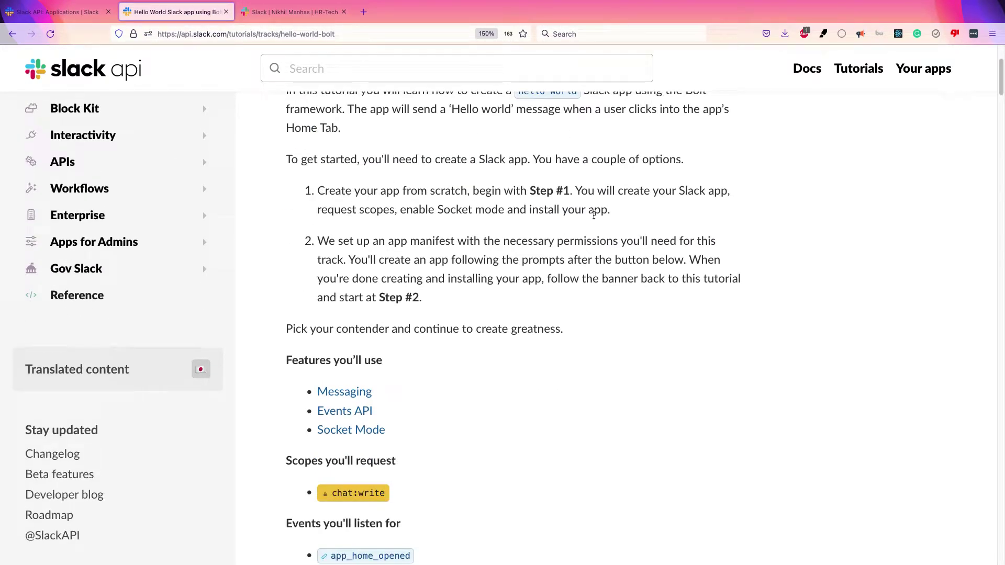
pyautogui.scroll(-13, 596, 211)
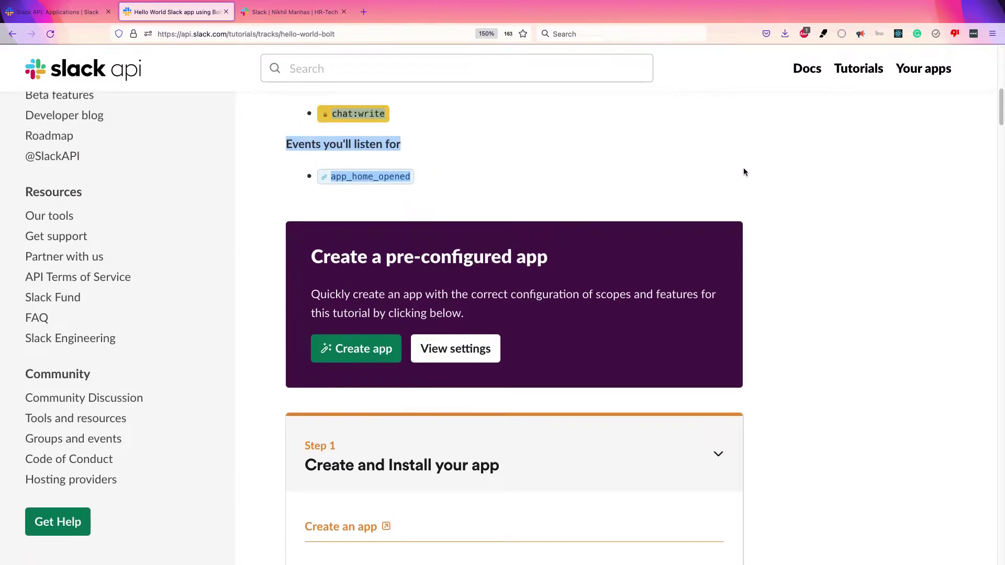
pyautogui.scroll(8, 1000, 115)
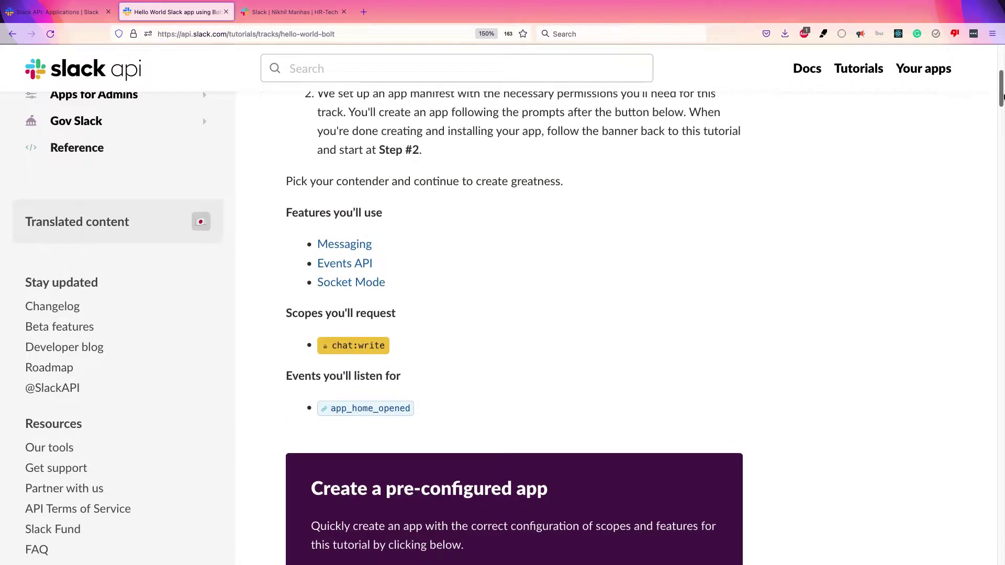
# - Return to the Your Apps tab and start creating a new Slack app
pyautogui.click(42, 13)
pyautogui.scroll(-9, 533, 325)
pyautogui.scroll(9, 1001, 182)
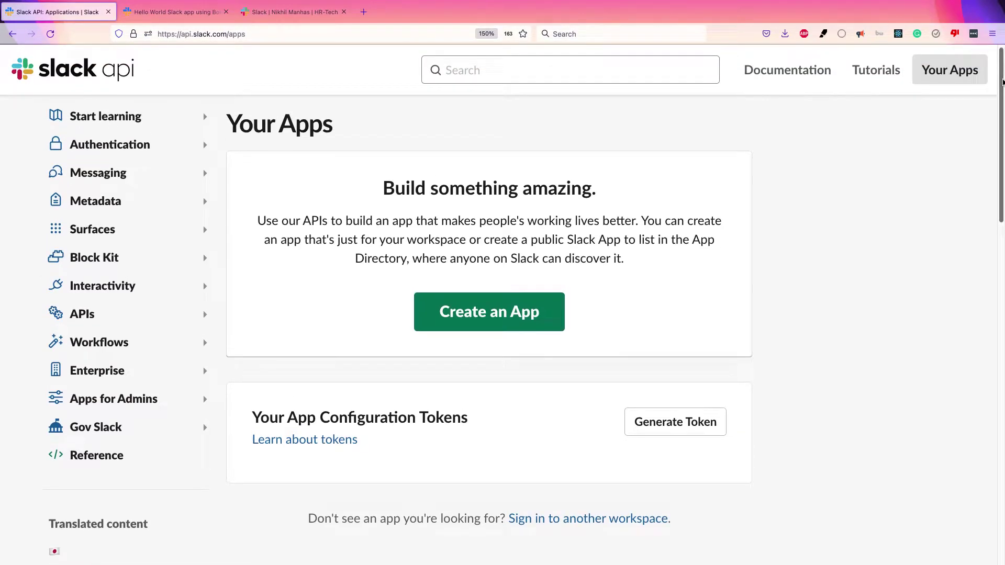
pyautogui.click(479, 316)
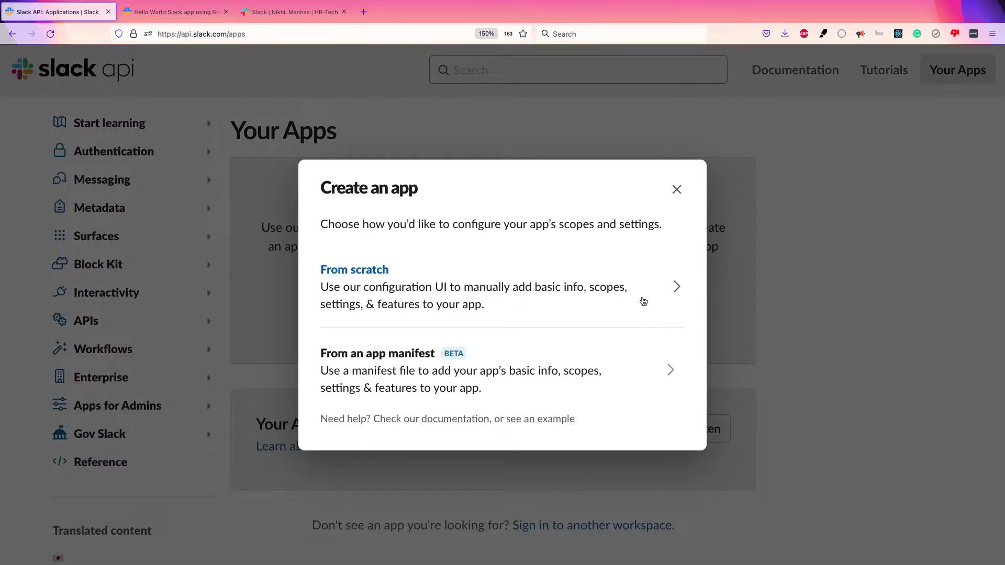
# - Create a from-scratch app named hello_world_slack in the HR-Tech workspace
pyautogui.click(643, 302)
pyautogui.click(408, 206)
pyautogui.write('hel')
pyautogui.press('BackSpace')
pyautogui.press('BackSpace')
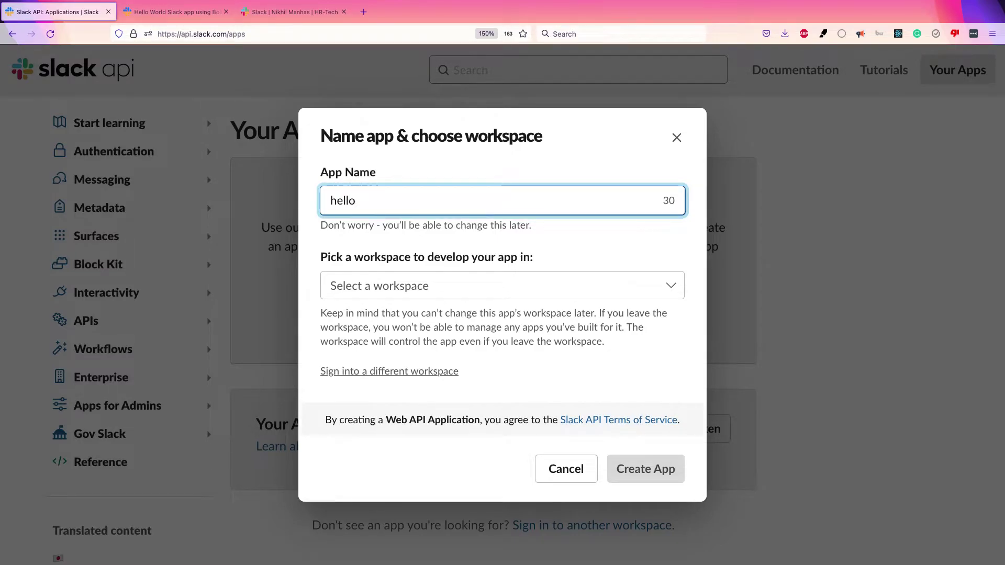
pyautogui.write('_world_slack')
pyautogui.click(431, 288)
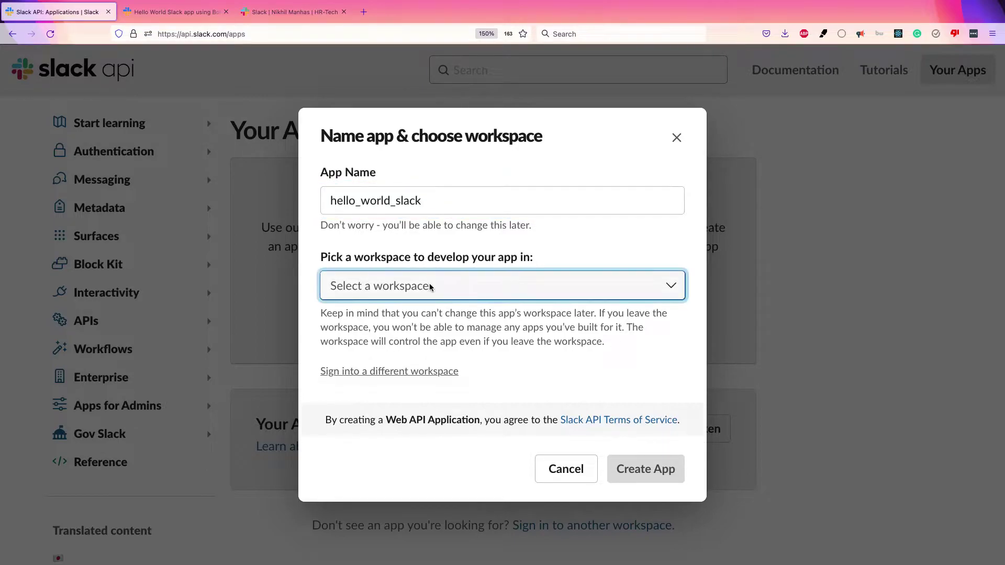
pyautogui.click(422, 316)
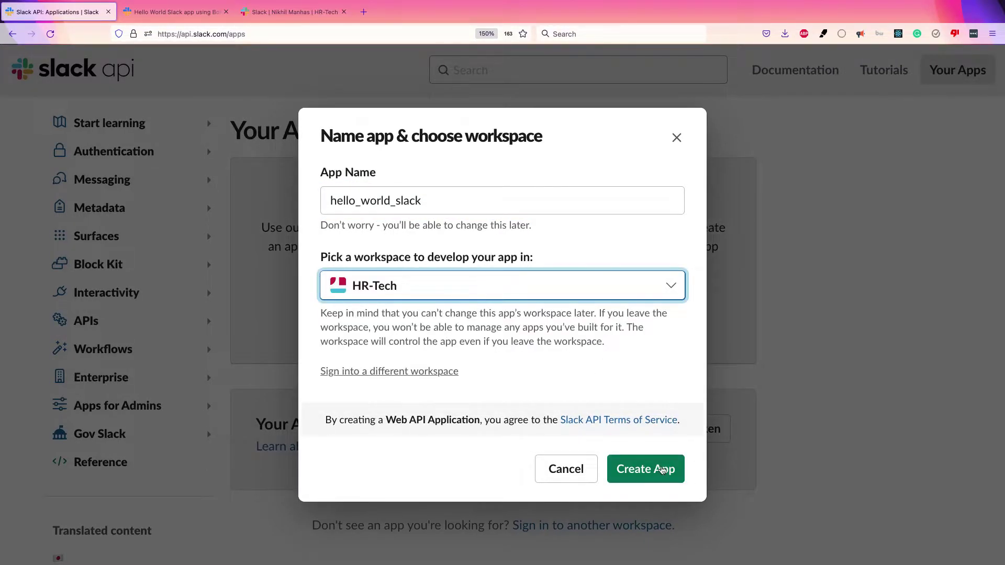
pyautogui.click(662, 469)
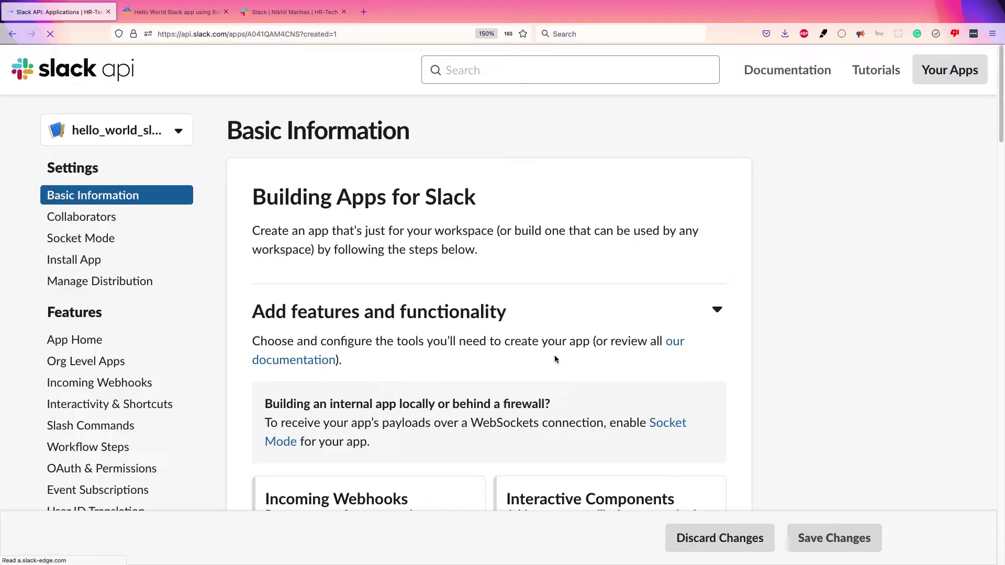
pyautogui.scroll(-3, 555, 359)
pyautogui.scroll(3, 997, 93)
pyautogui.moveTo(1000, 89)
pyautogui.mouseDown()
pyautogui.moveTo(1002, 170)
pyautogui.moveTo(1002, 73)
pyautogui.mouseUp()
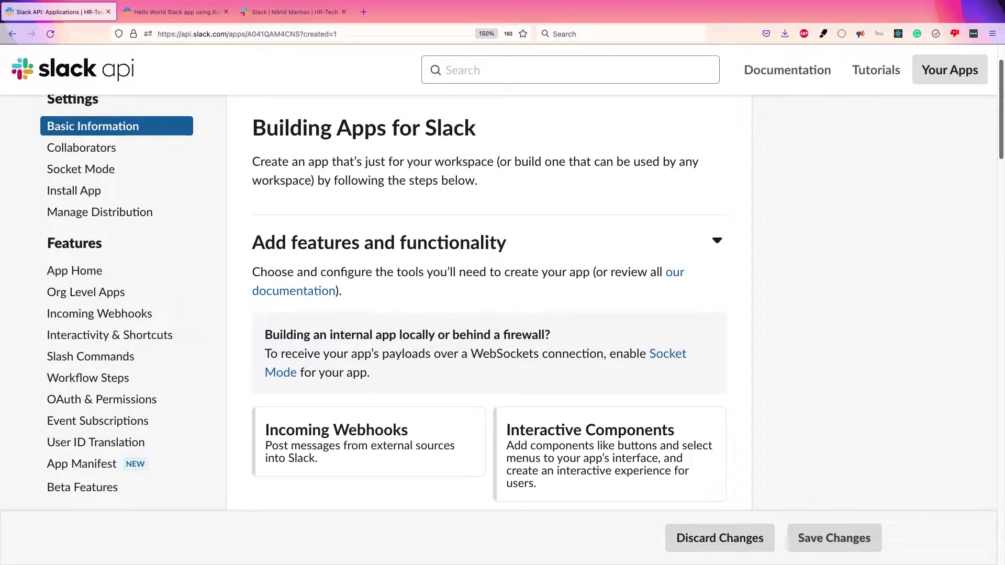
pyautogui.click(184, 20)
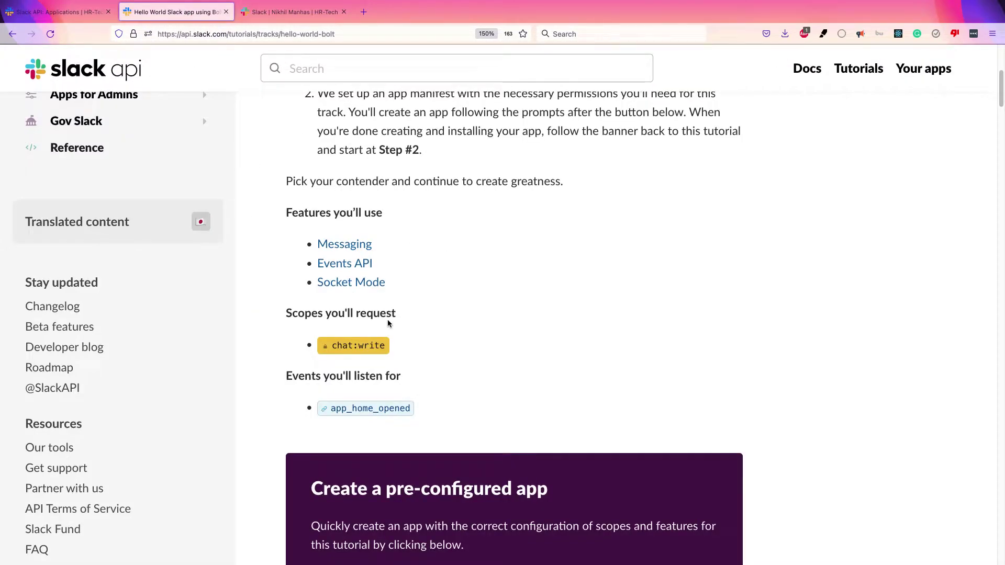
pyautogui.scroll(-5, 495, 244)
pyautogui.scroll(5, 946, 215)
pyautogui.scroll(-1, 946, 212)
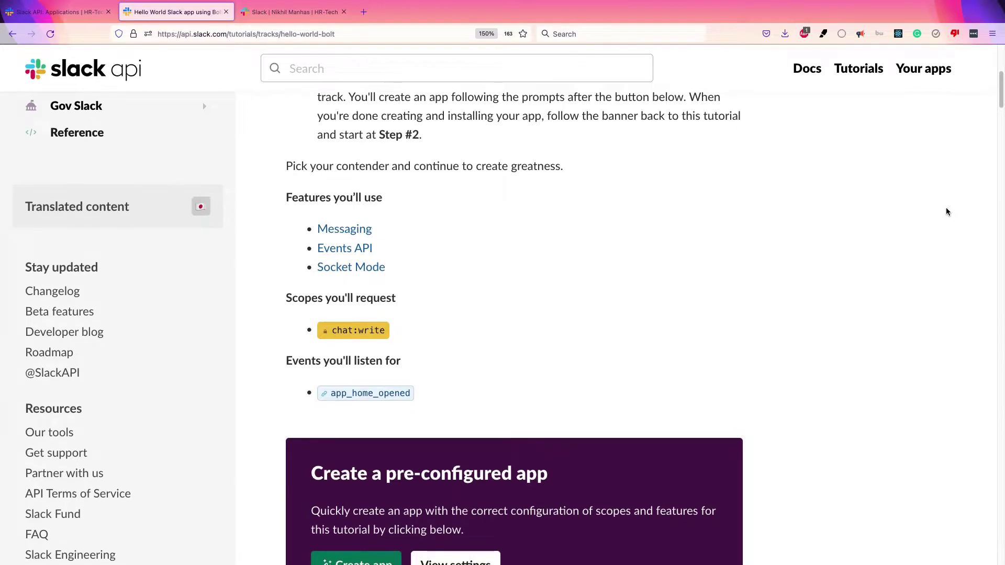
pyautogui.click(66, 13)
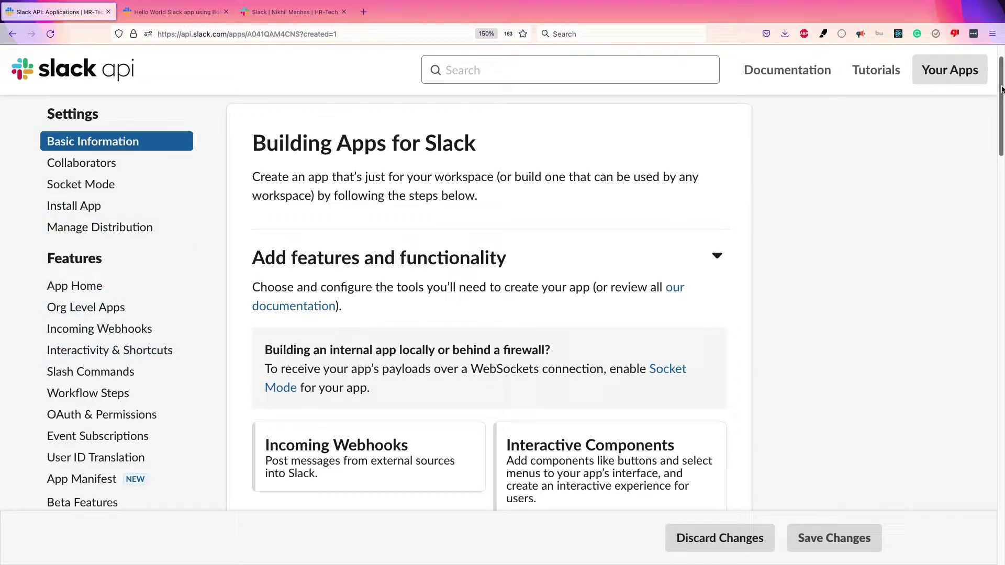
pyautogui.scroll(-3, 1002, 98)
pyautogui.moveTo(1001, 98); pyautogui.dragTo(1001, 127)
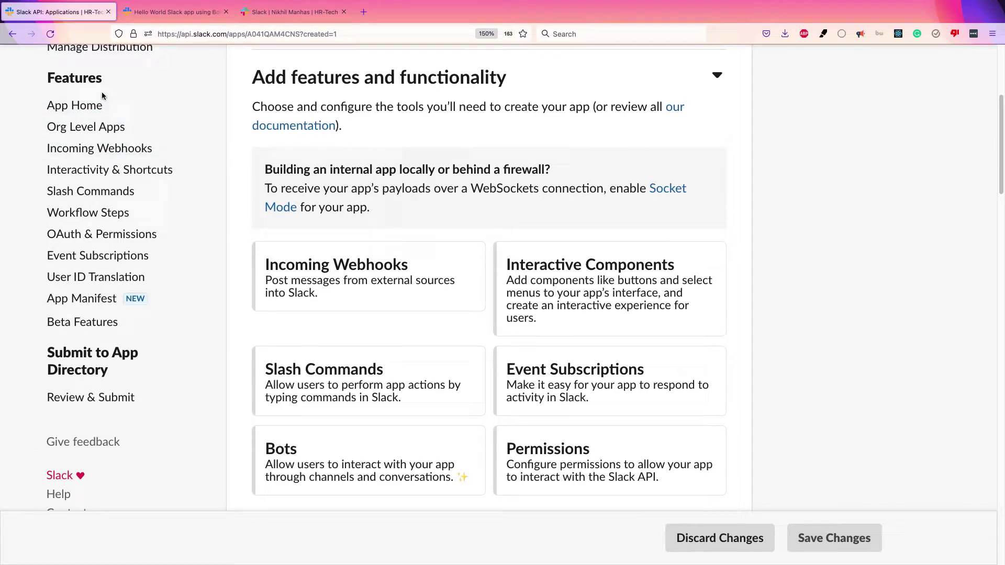
pyautogui.click(122, 238)
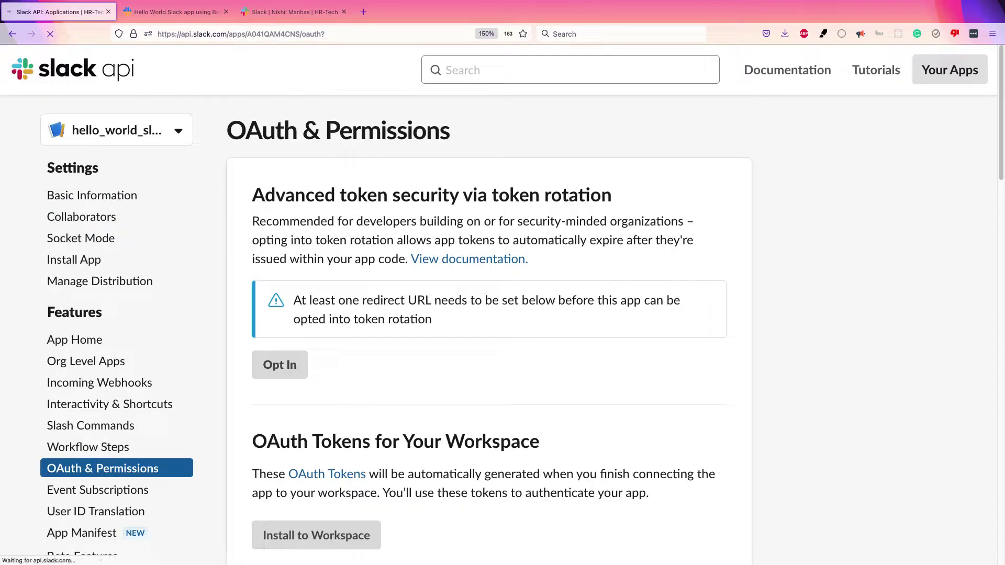
# - Add chat:write as a bot token scope under OAuth & Permissions
pyautogui.moveTo(1001, 111); pyautogui.dragTo(1000, 334)
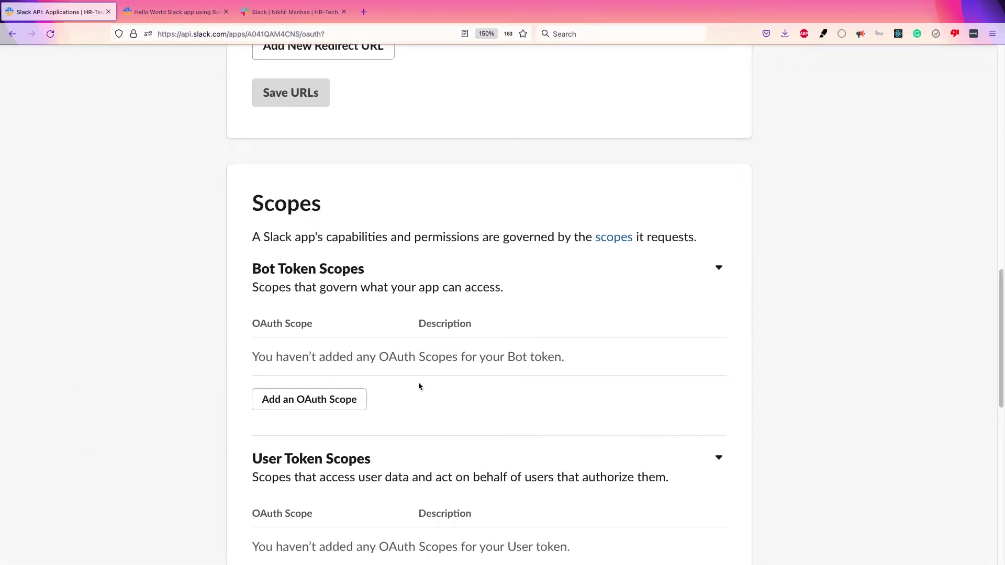
pyautogui.click(303, 400)
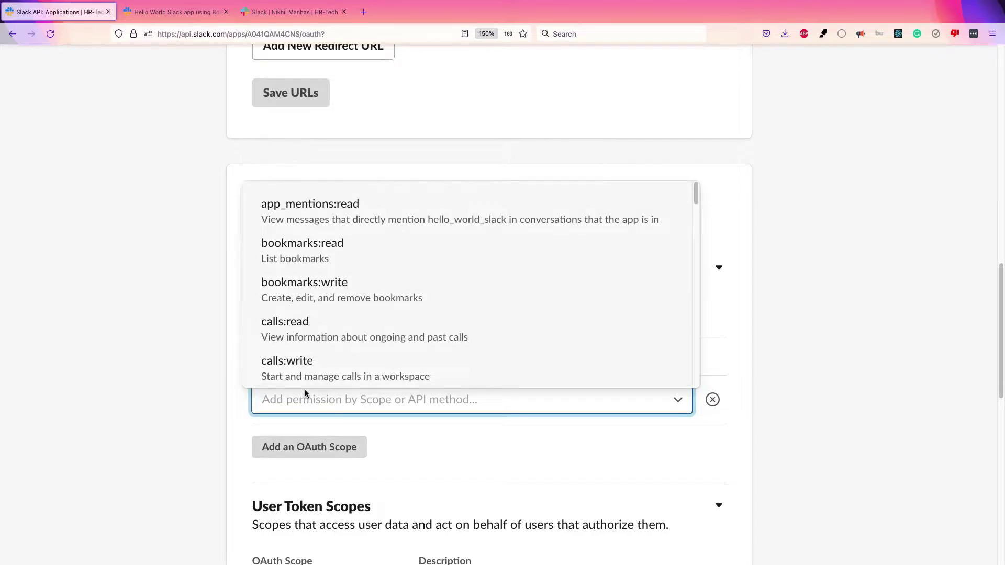
pyautogui.write('chat')
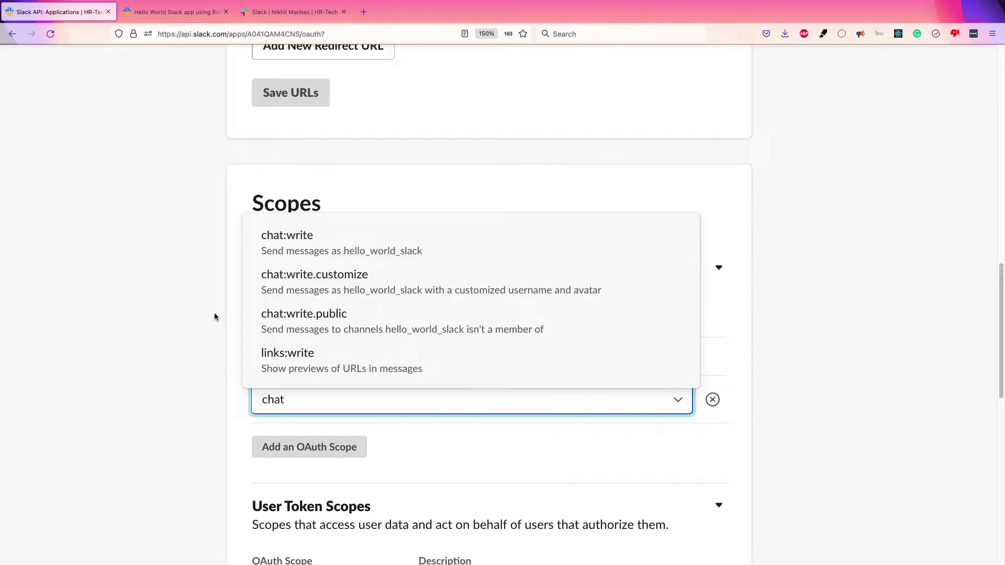
pyautogui.click(302, 238)
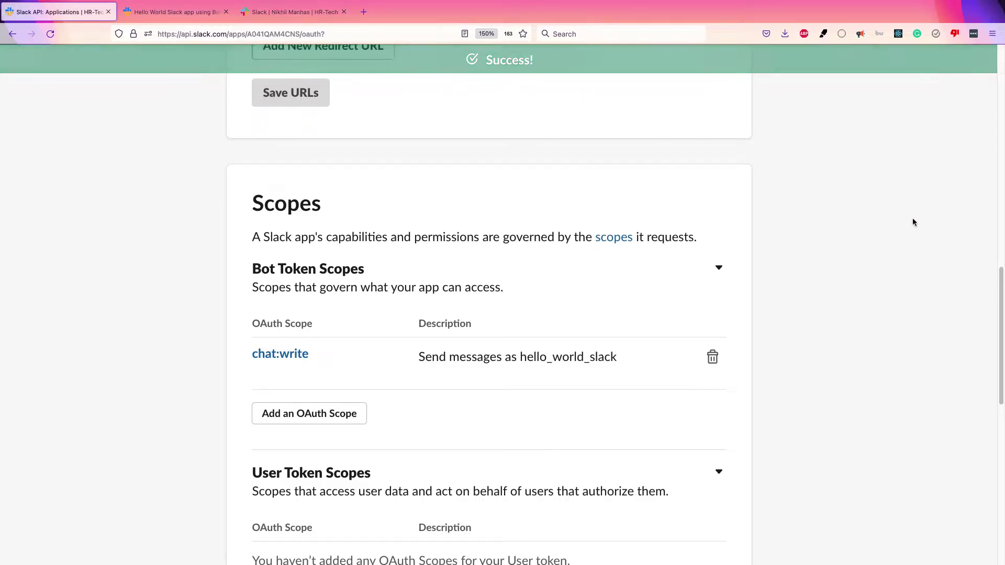
# - Check the tutorial's Events you'll listen for section, then return to the app settings
pyautogui.scroll(10, 994, 262)
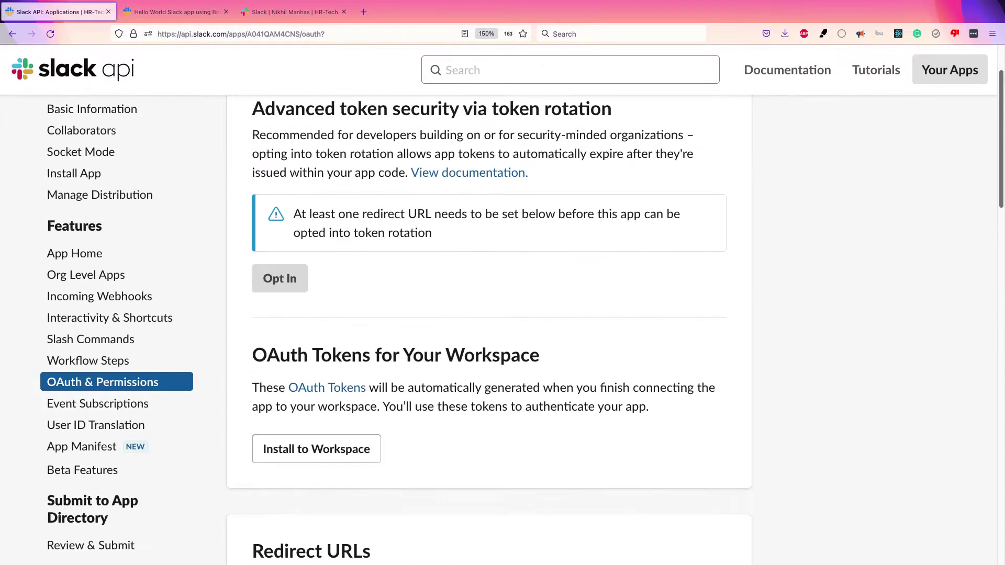
pyautogui.click(203, 19)
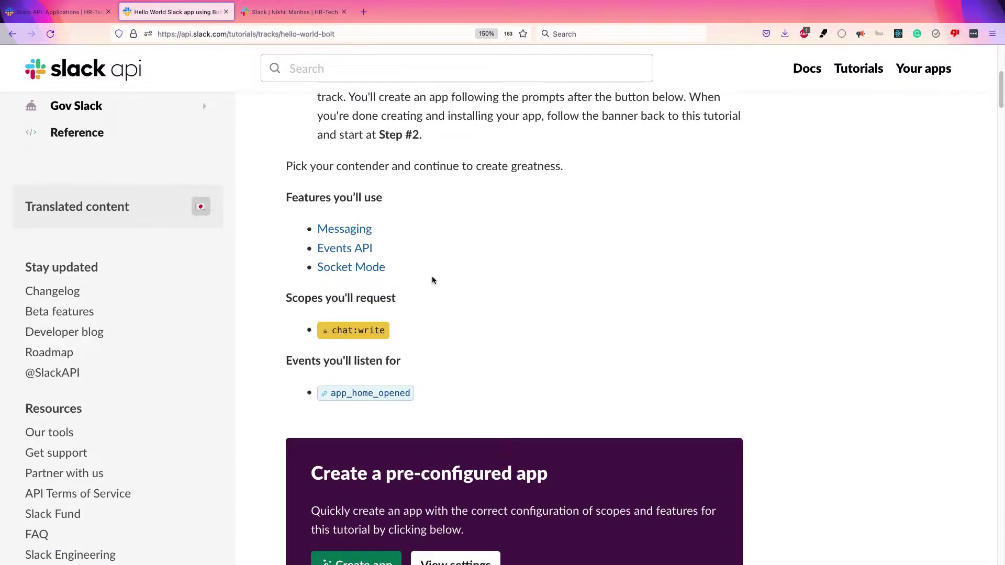
pyautogui.scroll(-1, 432, 280)
pyautogui.moveTo(285, 347); pyautogui.dragTo(407, 348)
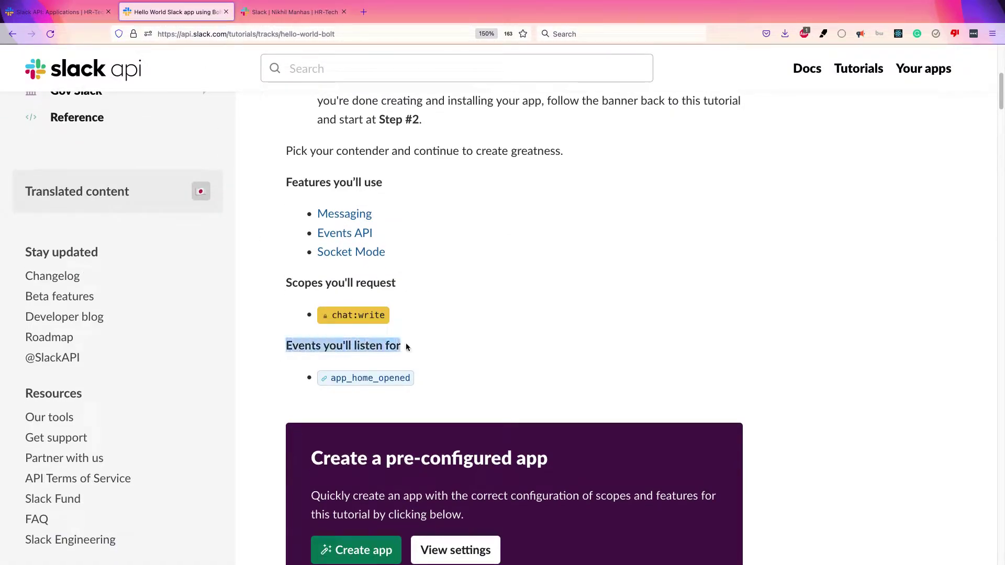
pyautogui.scroll(5, 386, 402)
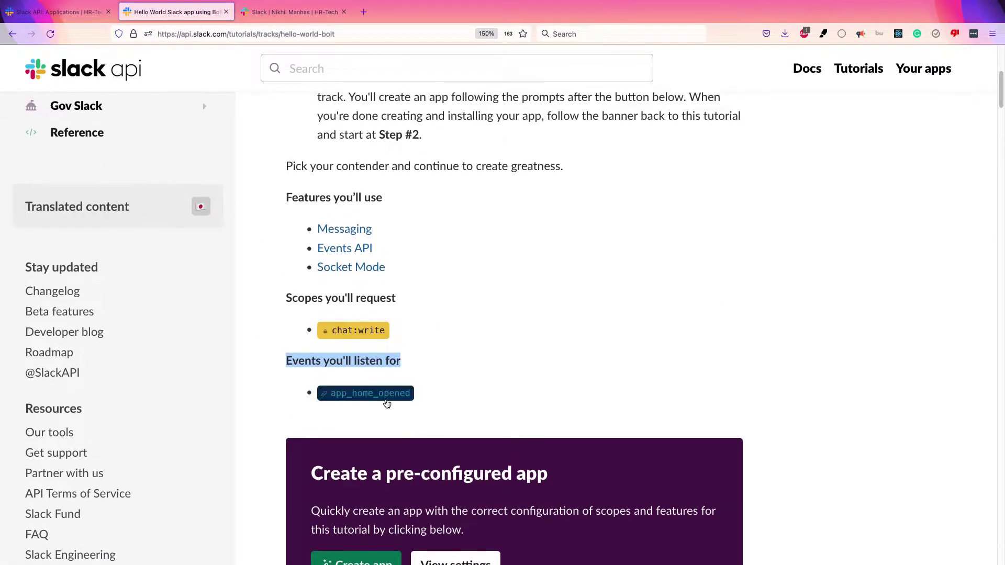
pyautogui.click(73, 15)
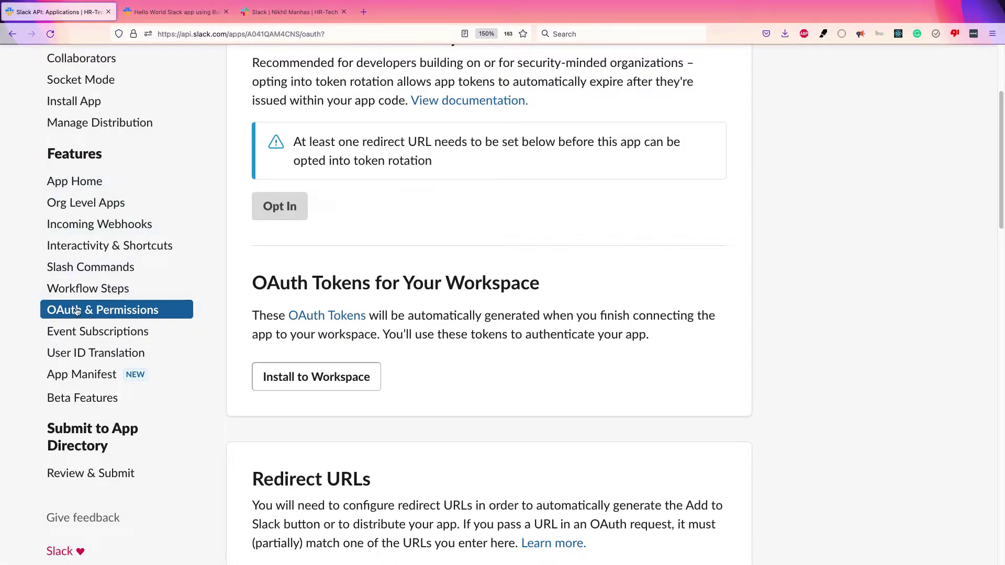
# - Turn Enable Events on in the app's Event Subscriptions settings
pyautogui.click(81, 332)
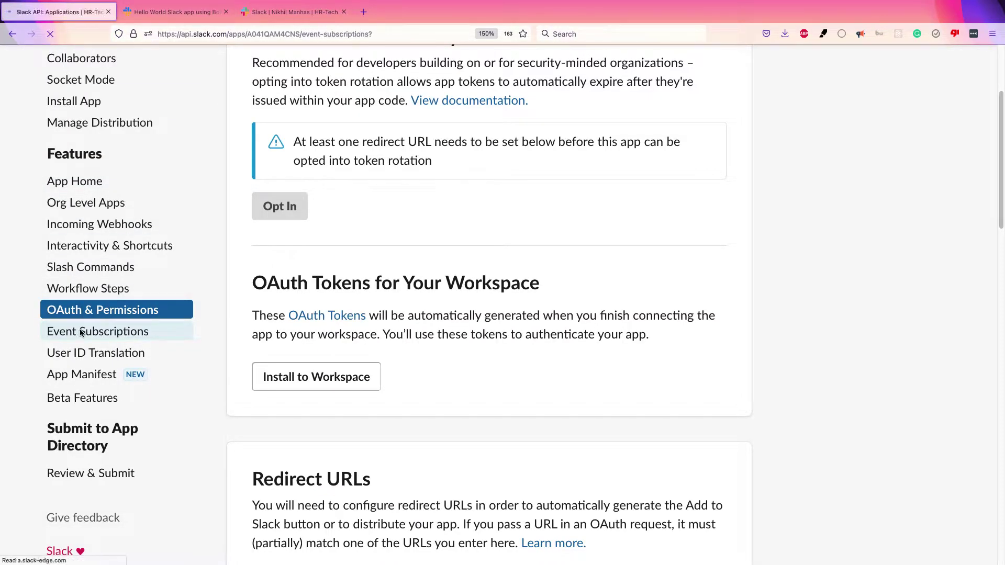
pyautogui.scroll(-7, 583, 215)
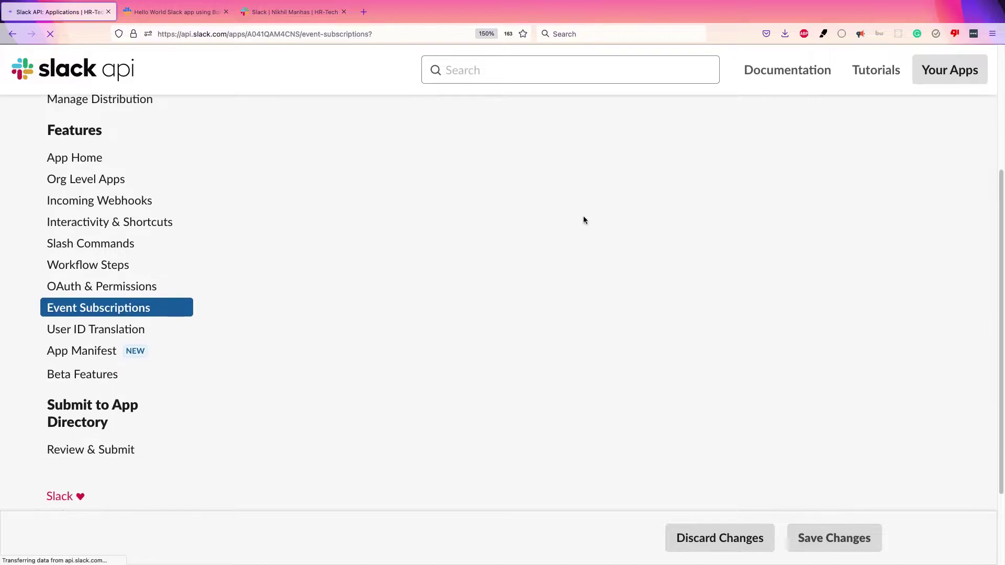
pyautogui.scroll(3, 1000, 149)
pyautogui.scroll(3, 1001, 150)
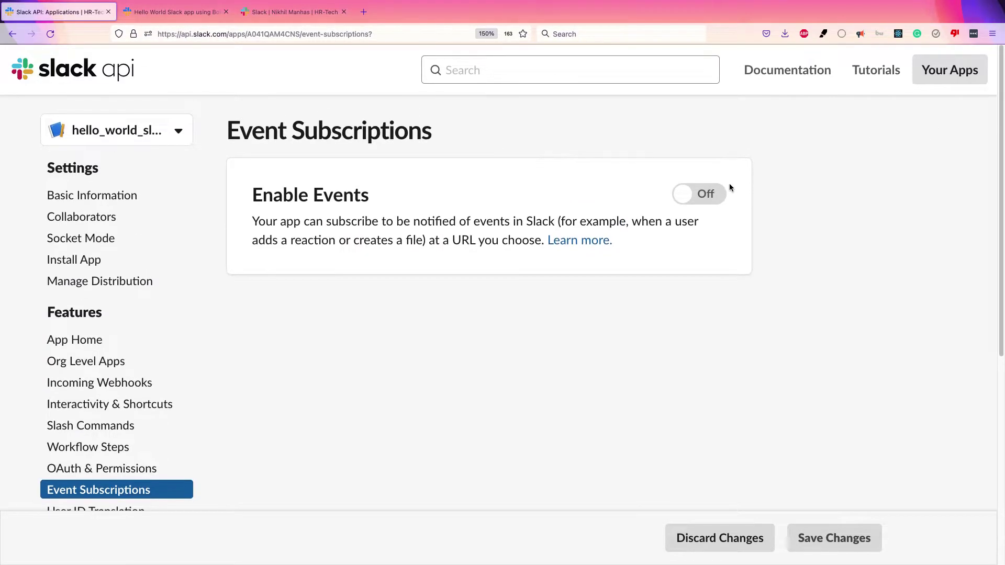
pyautogui.click(711, 198)
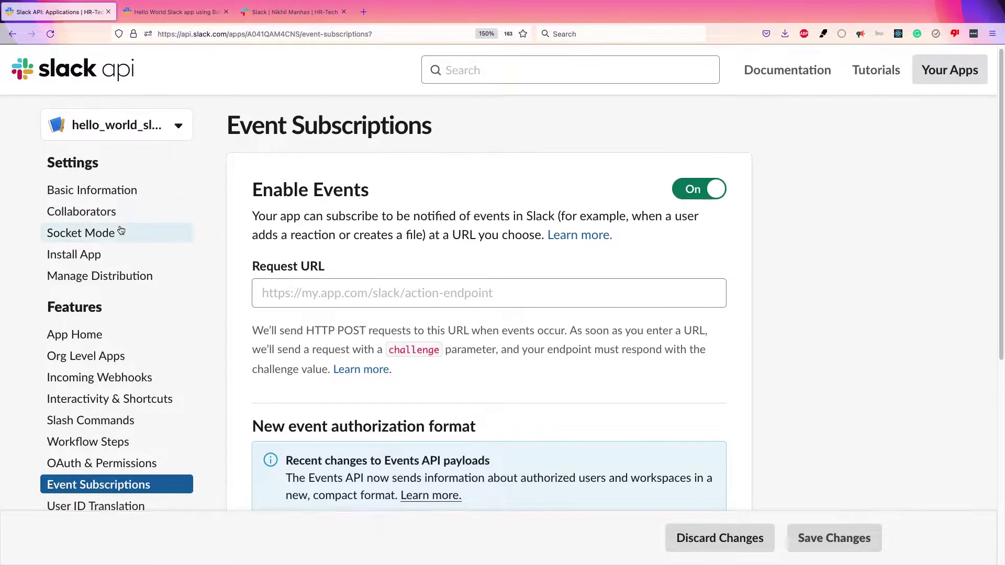
# - Go to the app's Socket Mode settings page
pyautogui.scroll(-1, 109, 232)
pyautogui.click(110, 231)
pyautogui.scroll(-5, 110, 209)
pyautogui.scroll(1, 109, 173)
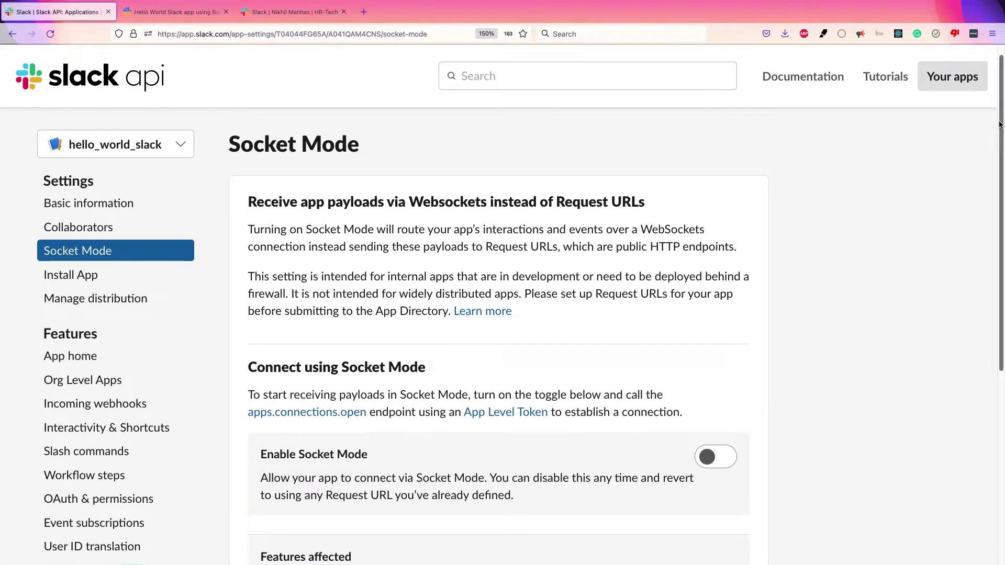
pyautogui.scroll(-3, 999, 145)
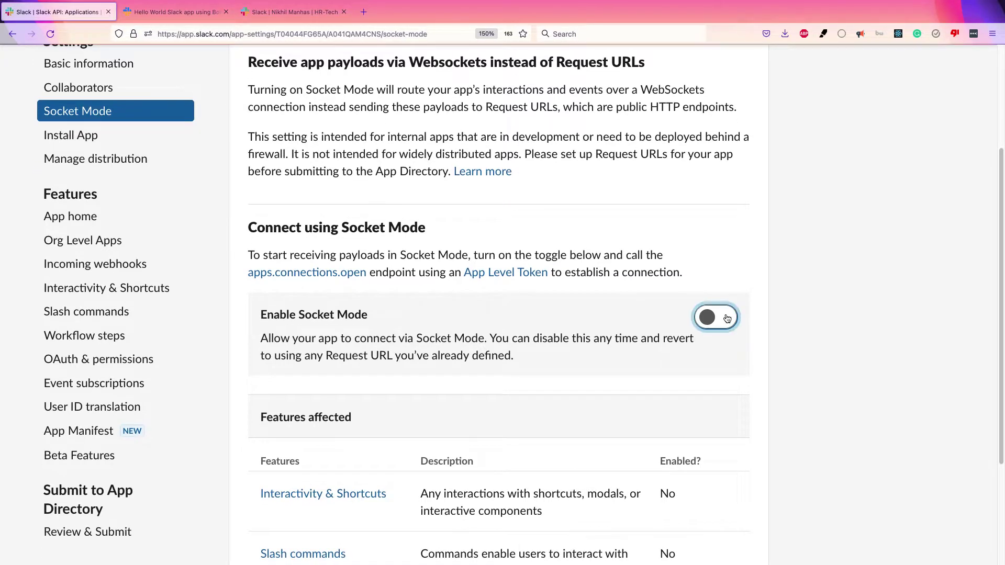
# - Enable Socket Mode and generate app-level token socket_token with connections:write scope
pyautogui.click(727, 318)
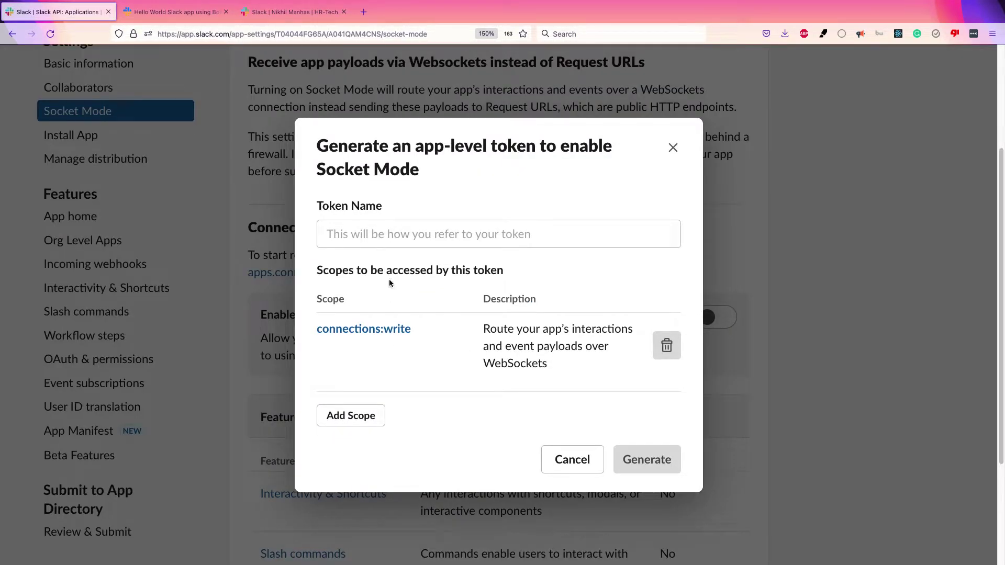
pyautogui.click(400, 231)
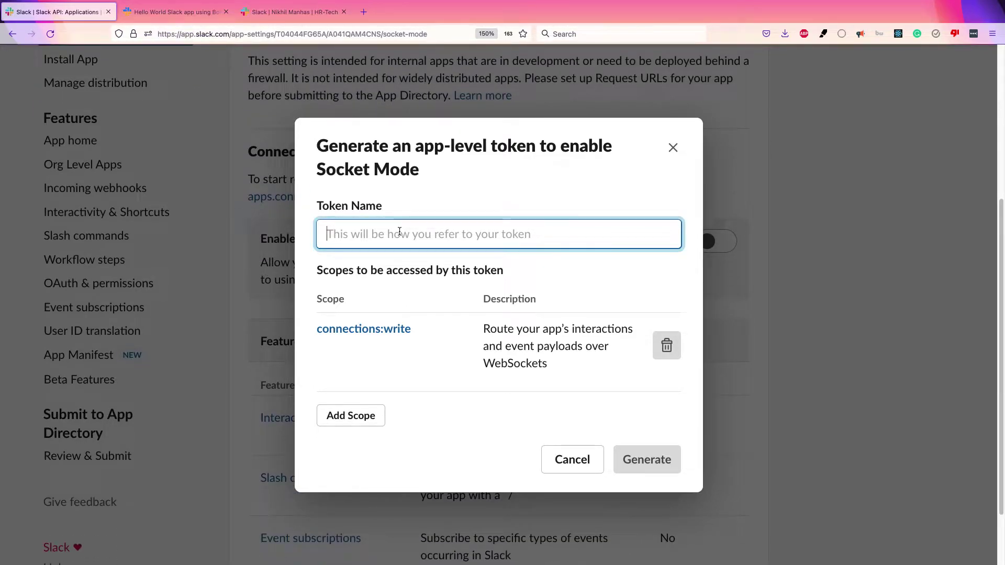
pyautogui.write('socket_')
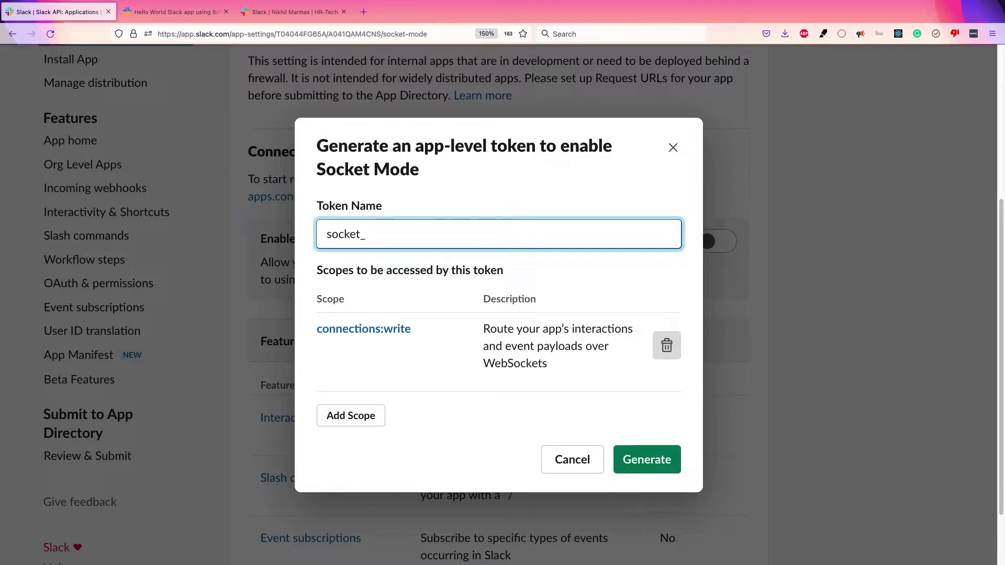
pyautogui.write('token')
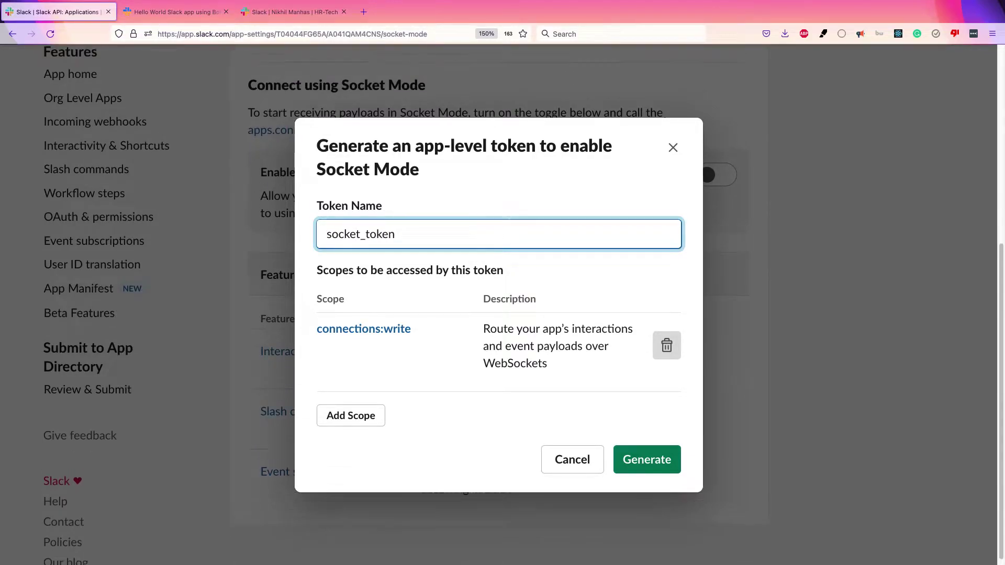
pyautogui.click(636, 466)
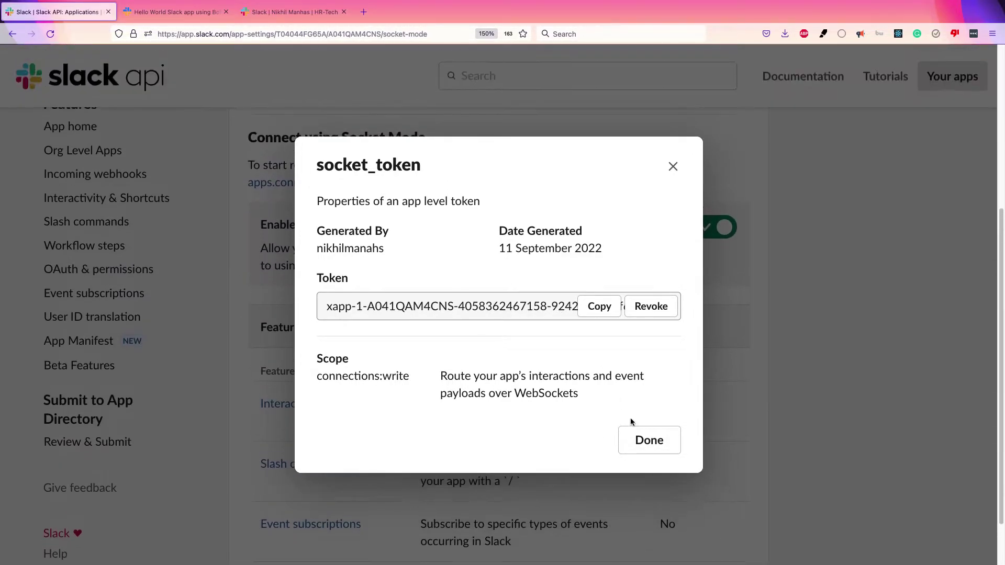
pyautogui.click(643, 450)
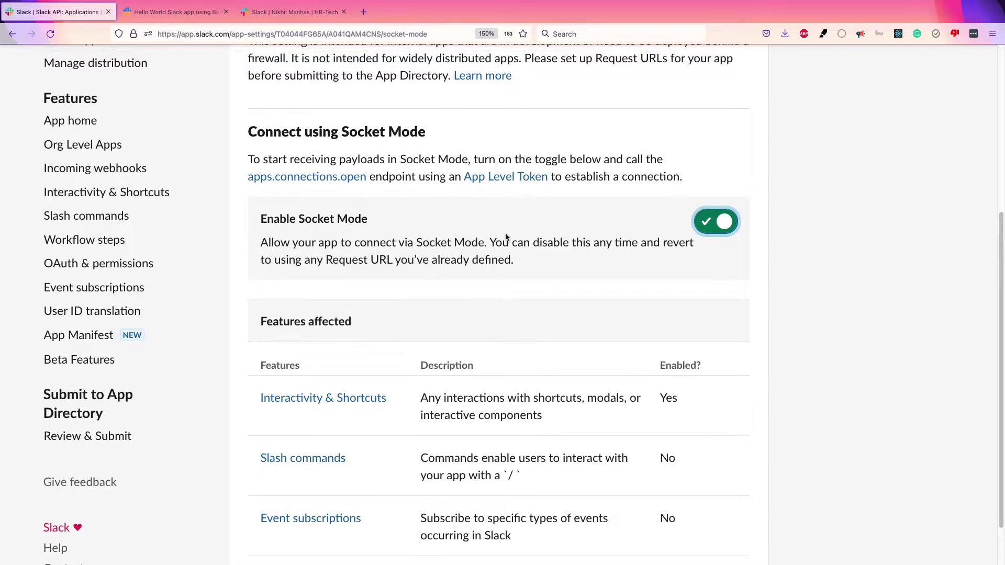
pyautogui.scroll(-1, 101, 186)
# - Turn Enable Events on and expand the Subscribe to bot events section
pyautogui.click(80, 251)
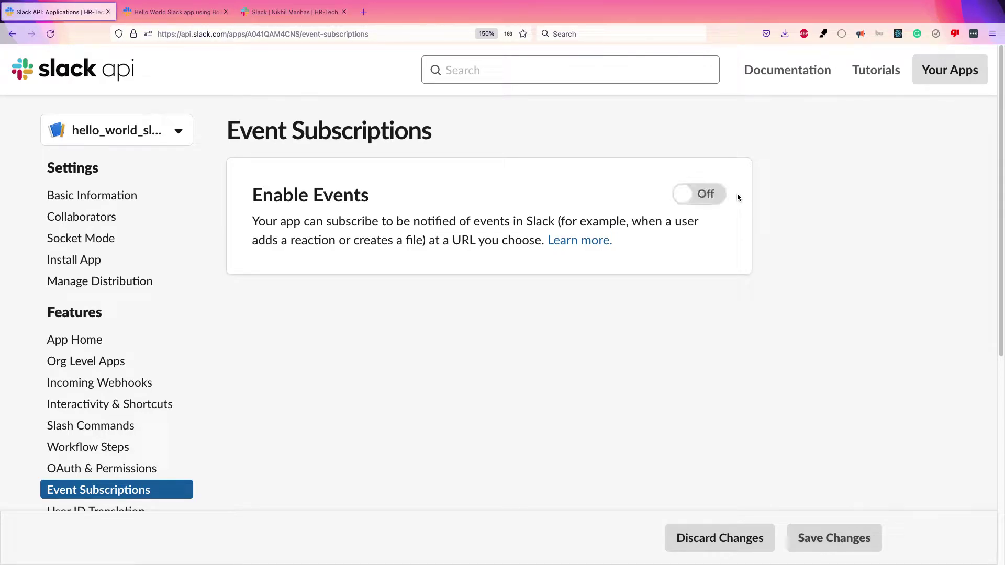
pyautogui.click(718, 195)
pyautogui.scroll(-3, 1002, 325)
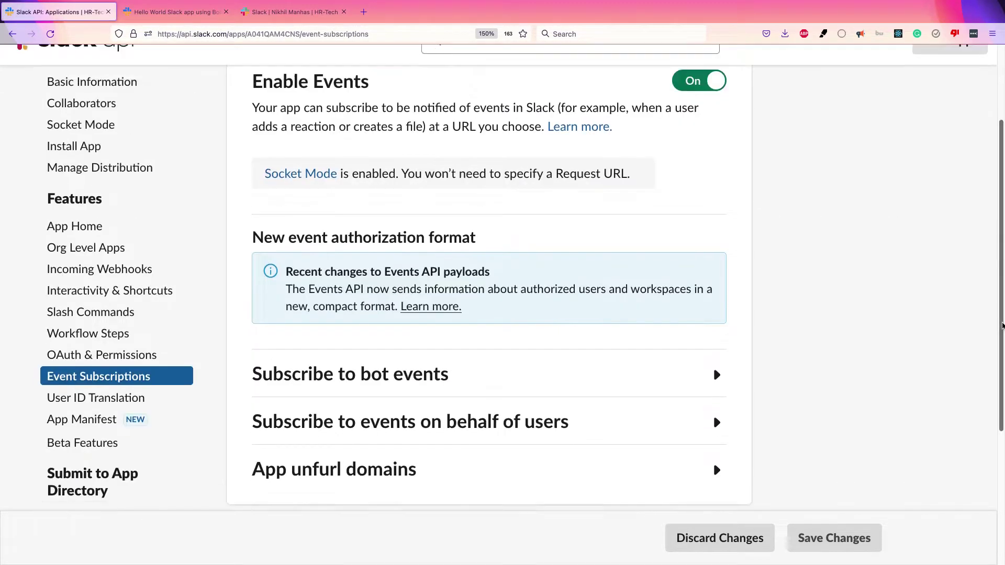
pyautogui.scroll(-2, 1001, 325)
pyautogui.click(523, 278)
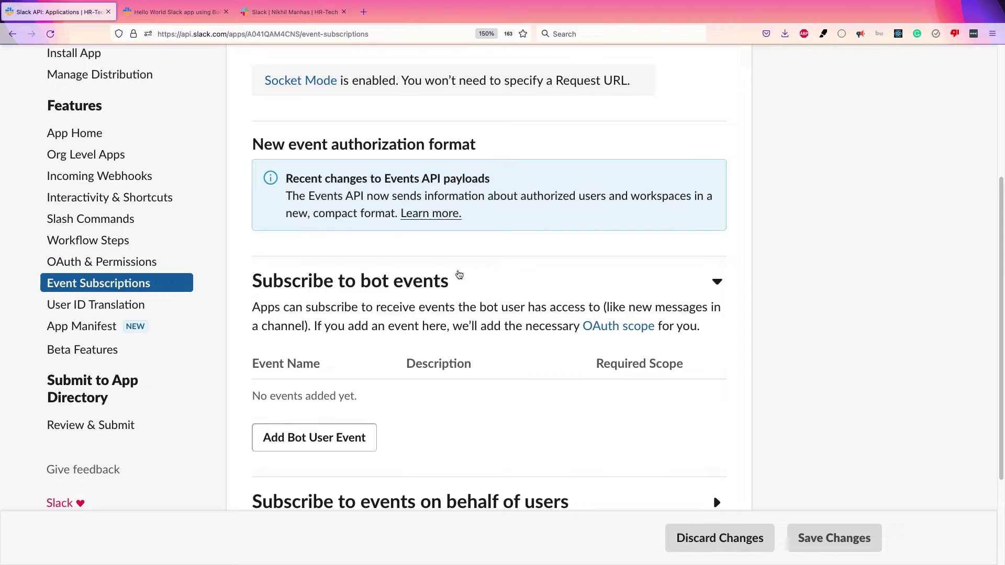
pyautogui.click(171, 18)
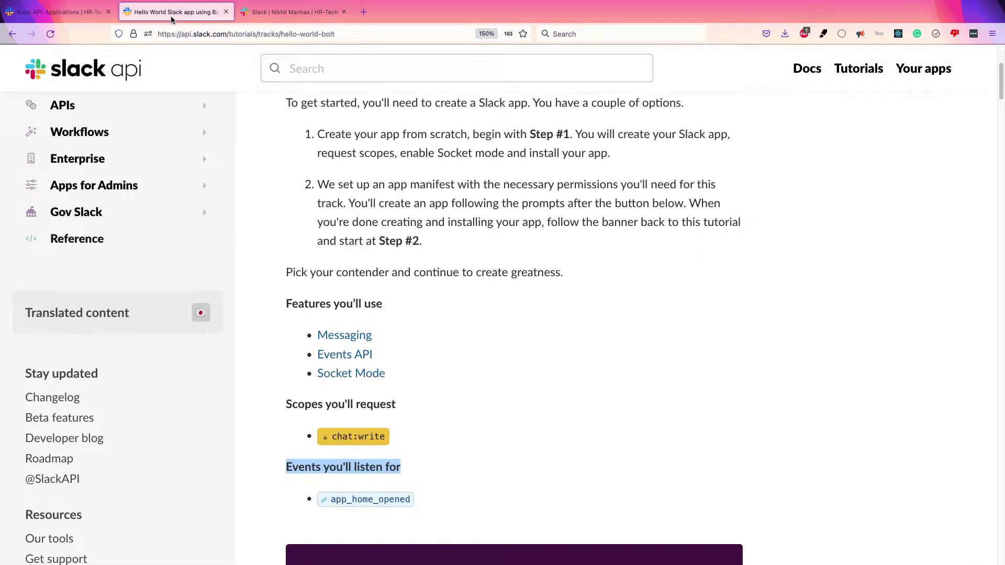
pyautogui.click(21, 14)
# - Subscribe the bot to the app_home_opened event and save the changes
pyautogui.click(341, 439)
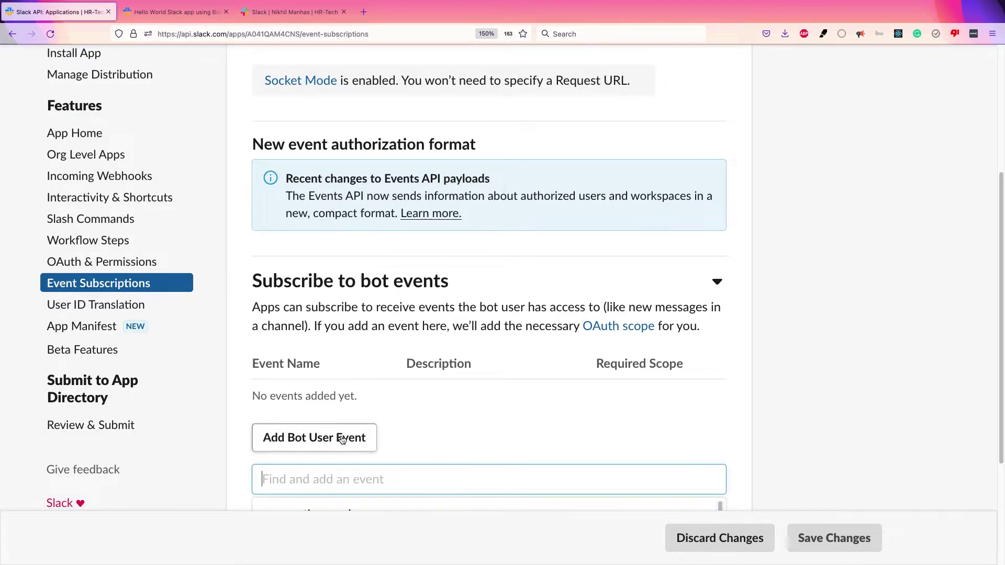
pyautogui.scroll(-3, 424, 457)
pyautogui.write('a')
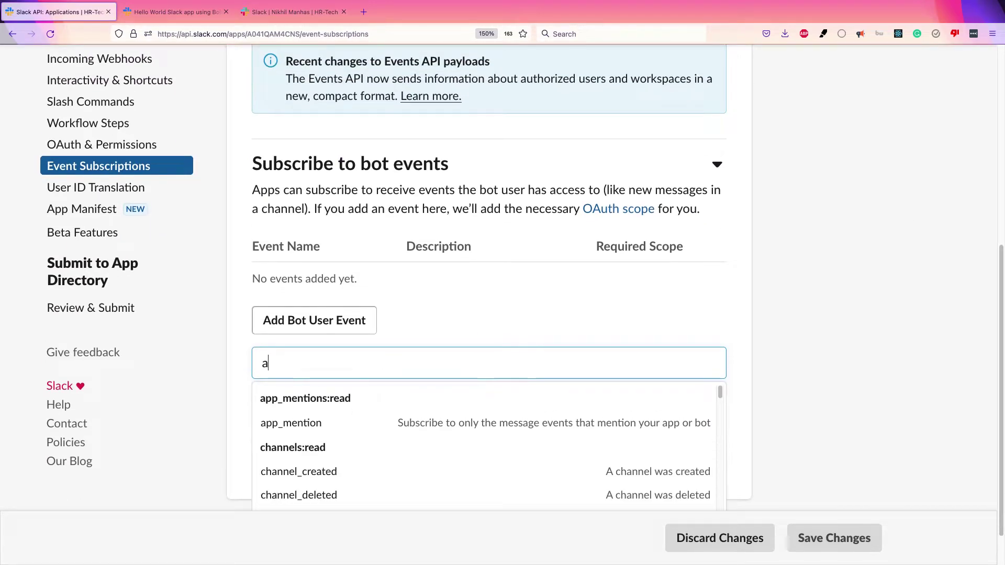
pyautogui.write('pp_h')
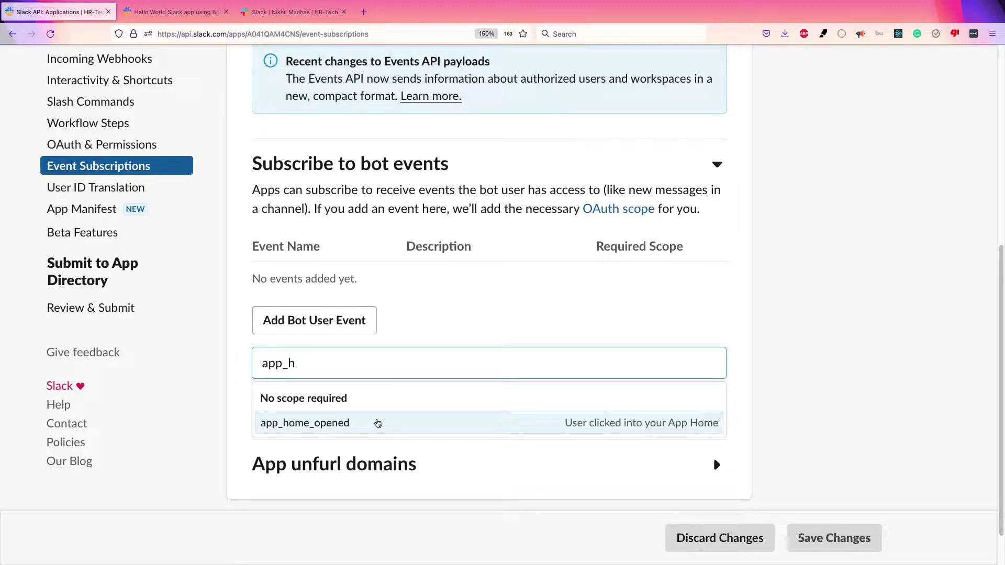
pyautogui.click(376, 422)
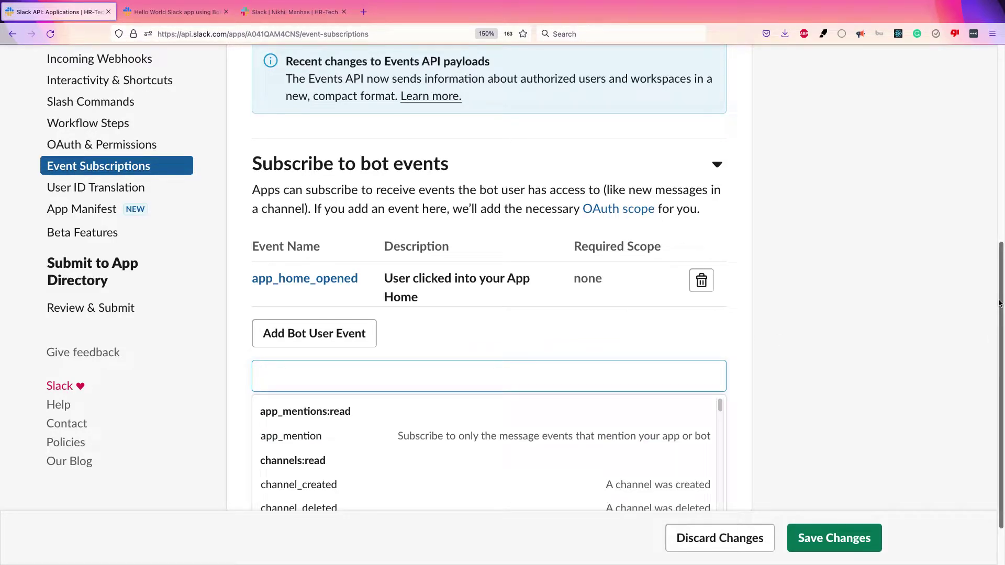
pyautogui.click(834, 538)
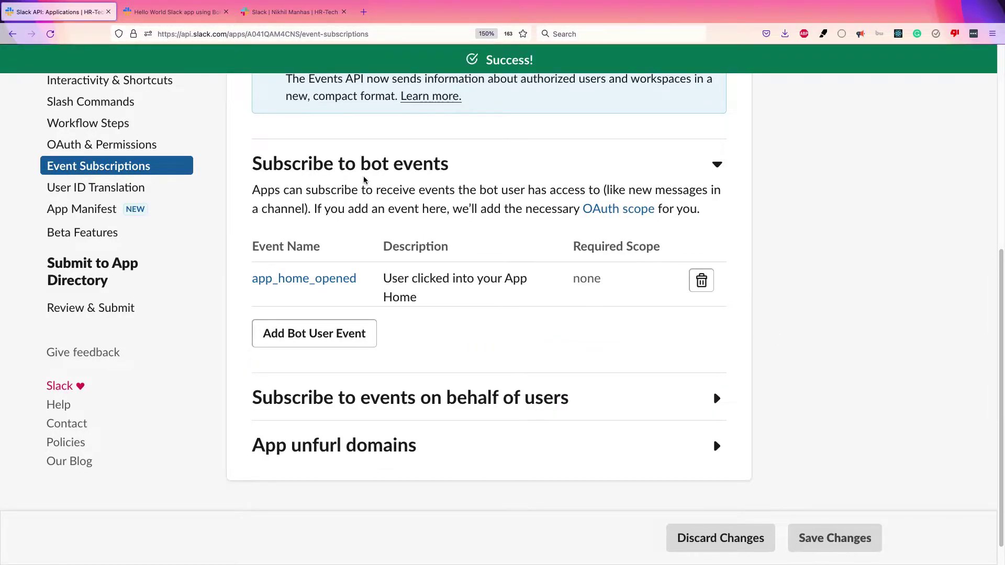
pyautogui.scroll(1, 365, 180)
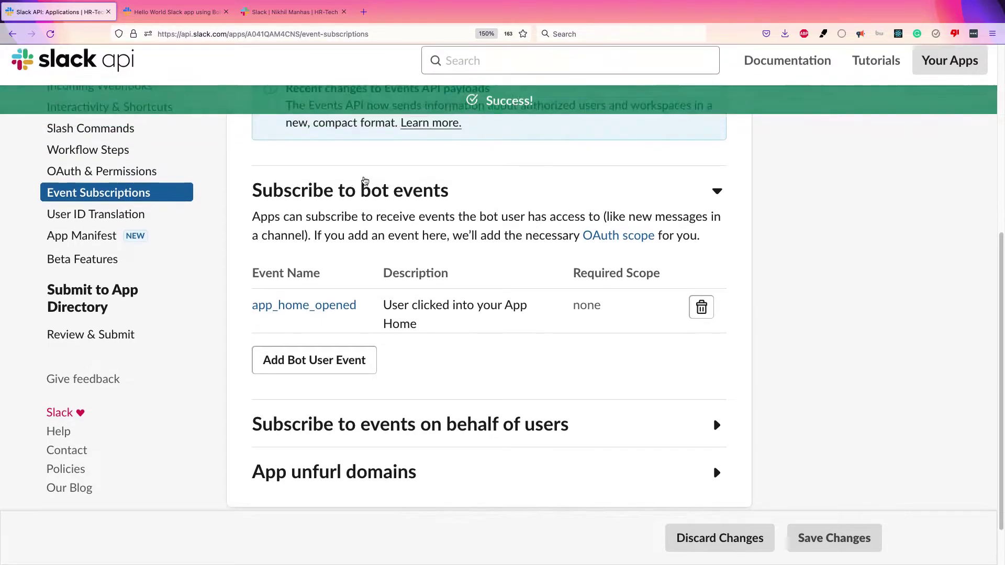
# - In the HR-Tech workspace, view Simple Poll's Messages and Home tabs
pyautogui.click(279, 14)
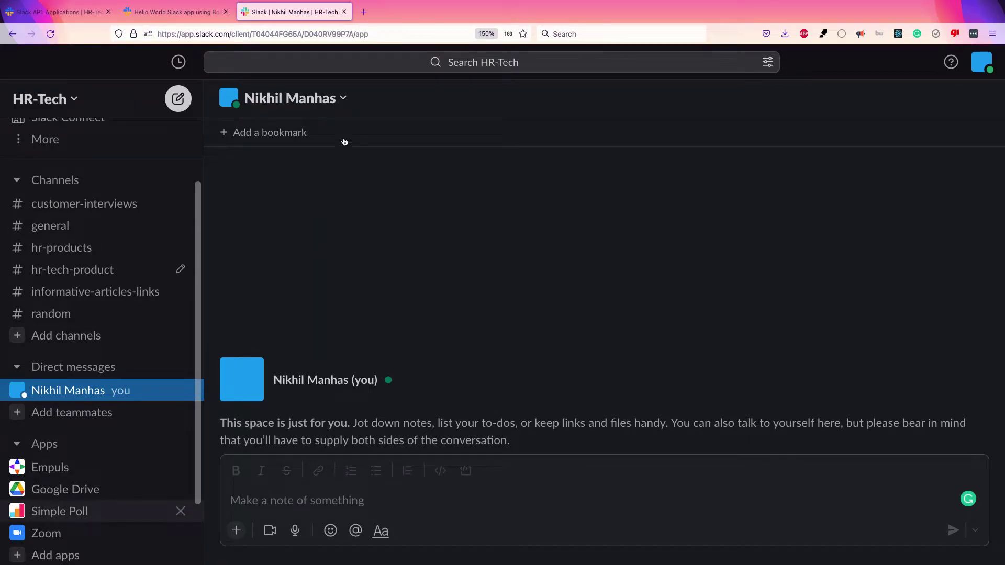
pyautogui.click(59, 511)
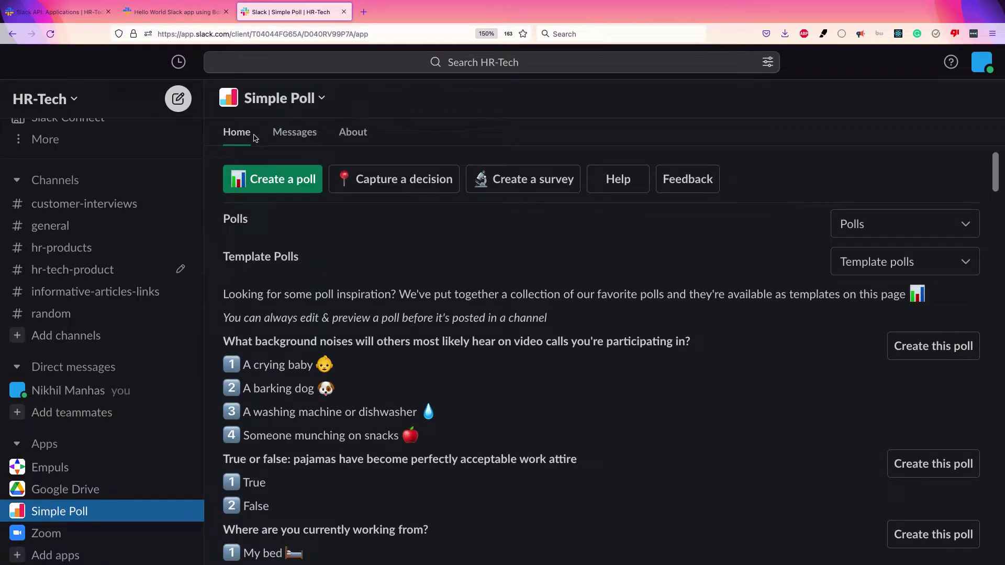
pyautogui.click(306, 140)
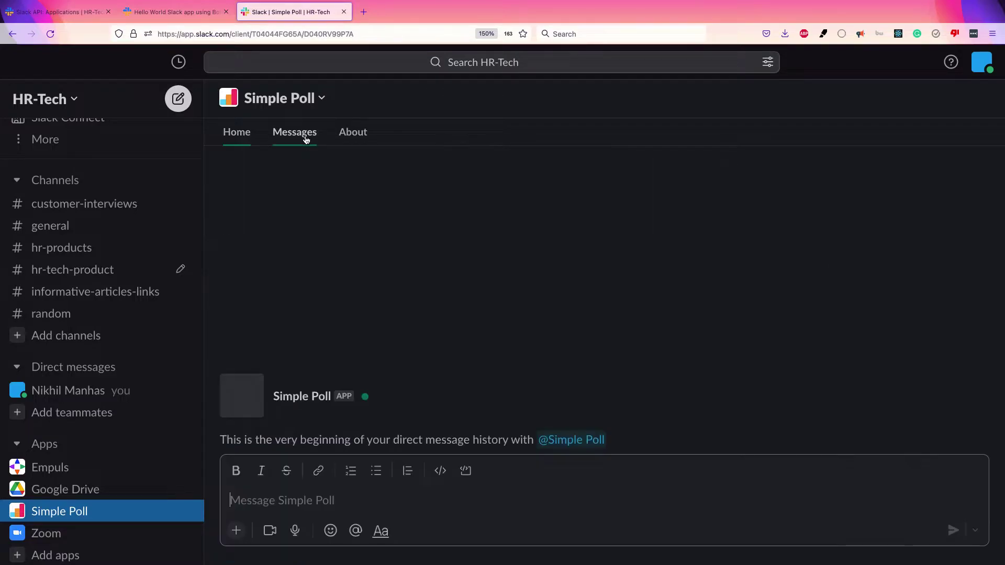
pyautogui.click(243, 137)
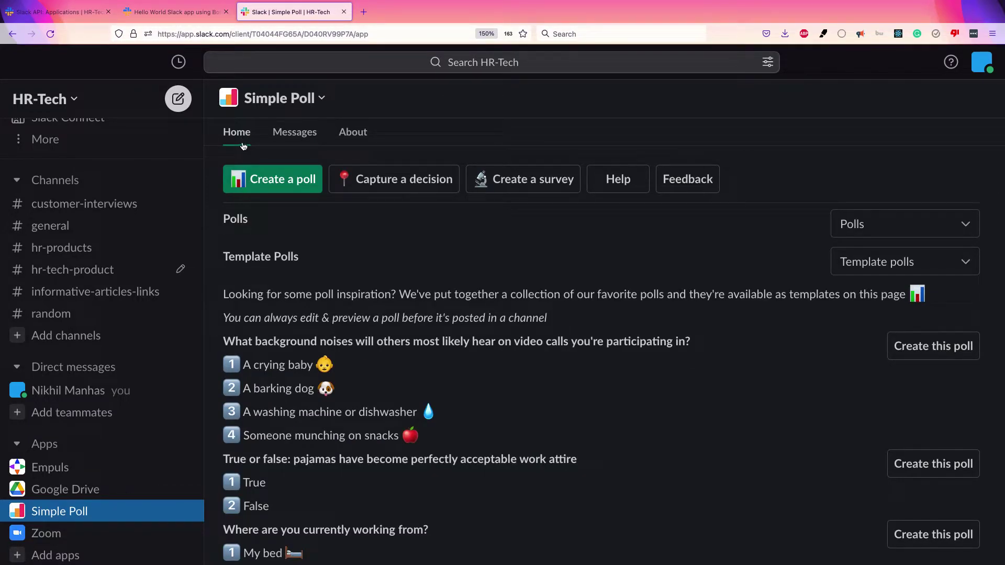
# - Return to the Hello World tutorial and scroll to Install your app
pyautogui.click(179, 16)
pyautogui.scroll(-1, 301, 370)
pyautogui.click(467, 273)
pyautogui.moveTo(1002, 80); pyautogui.dragTo(1001, 214)
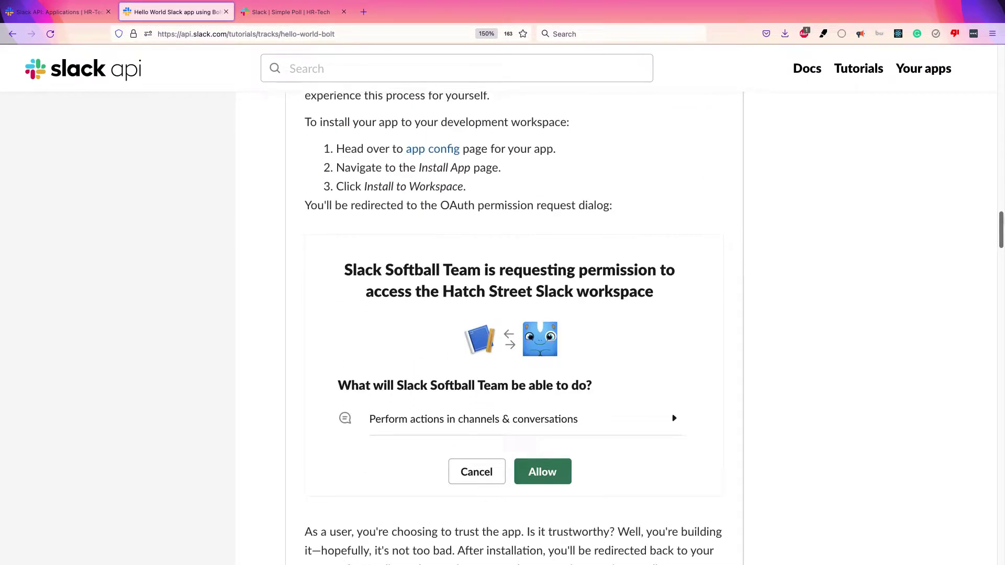
# - Install hello_world_slack to the HR-Tech workspace and allow its OAuth permissions
pyautogui.scroll(6, 551, 126)
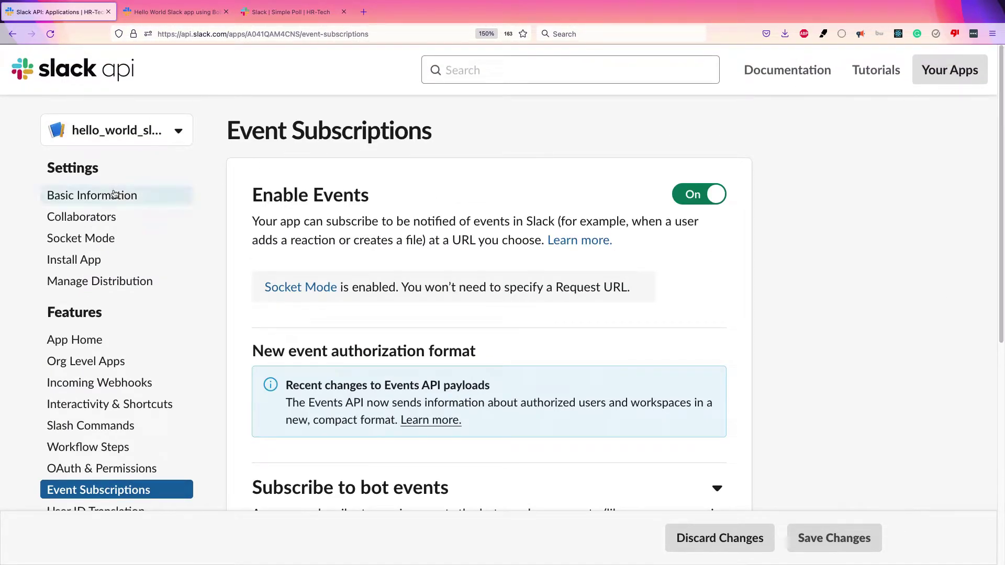
pyautogui.click(81, 195)
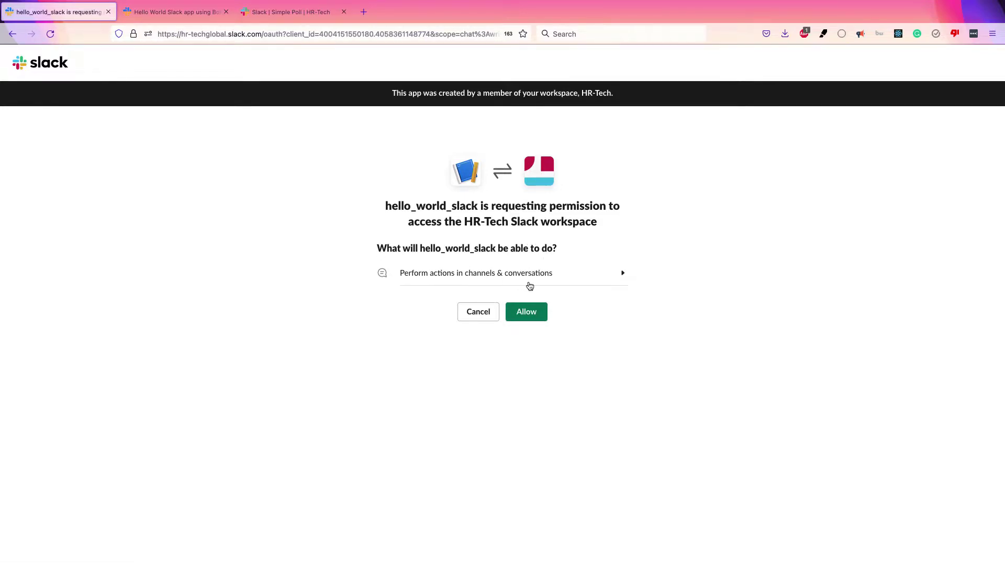
pyautogui.click(524, 311)
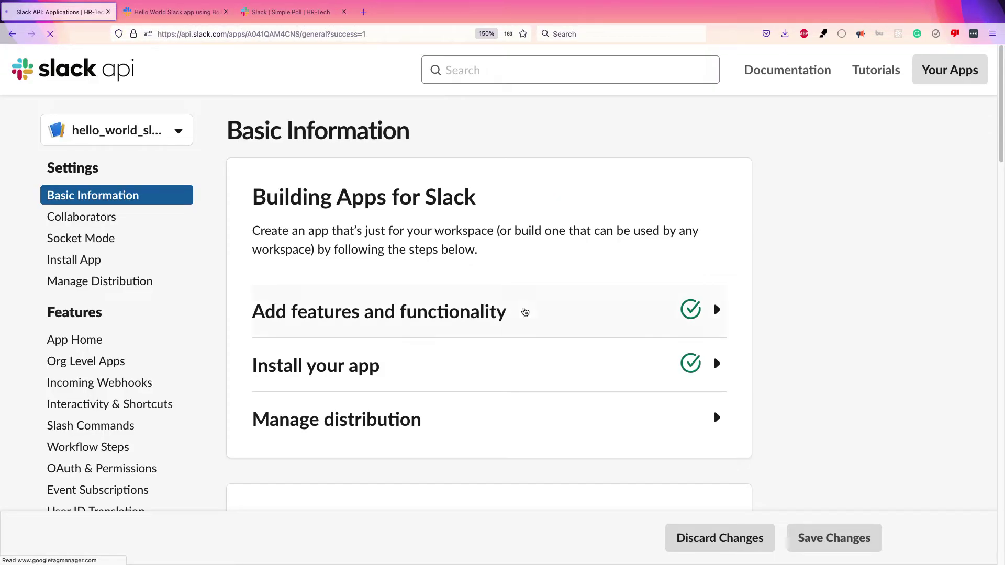
# - Scroll the Hello World tutorial to Step 2, Using Glitch to host your app
pyautogui.click(176, 11)
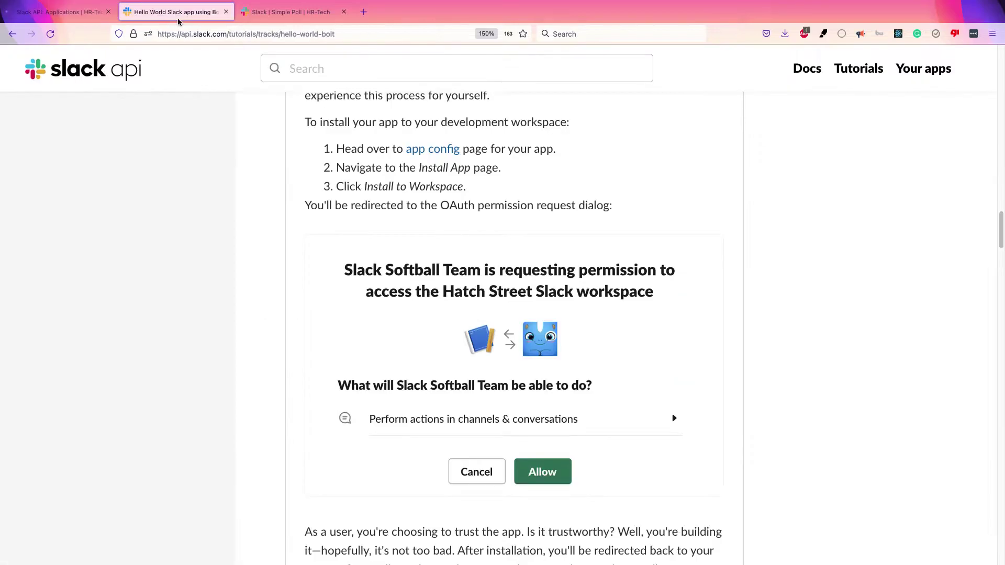
pyautogui.moveTo(1001, 230); pyautogui.dragTo(1001, 276)
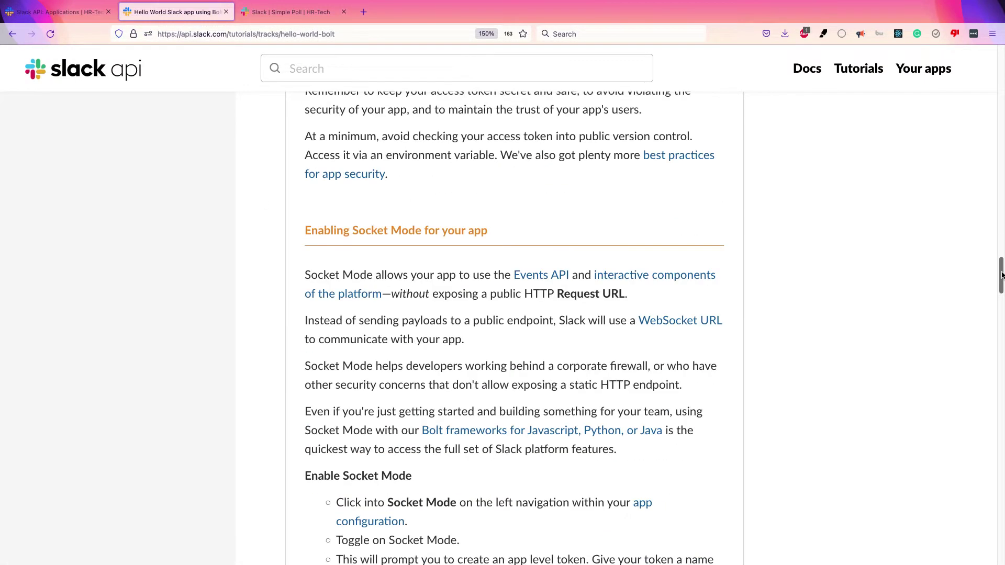
pyautogui.moveTo(1000, 279); pyautogui.dragTo(1000, 320)
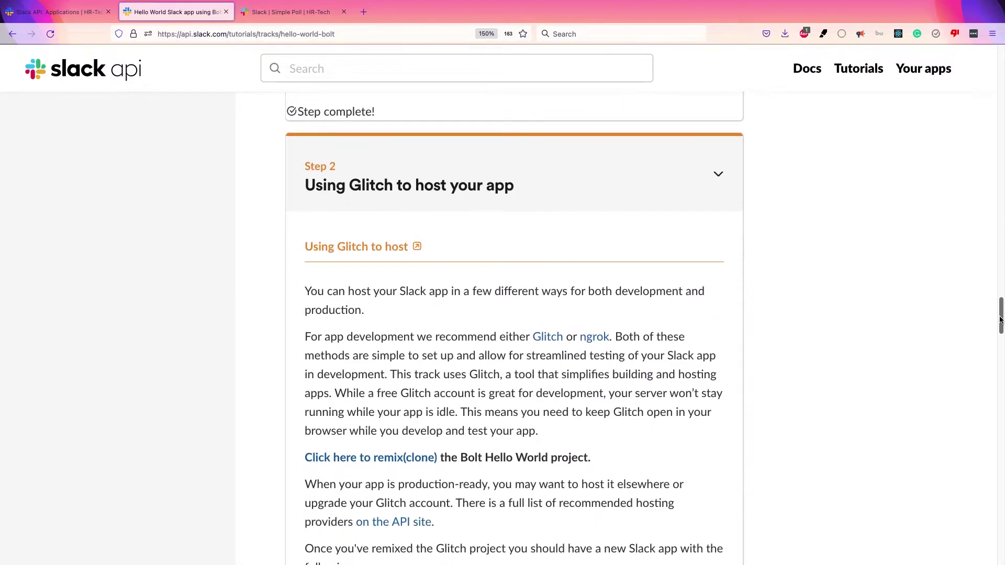